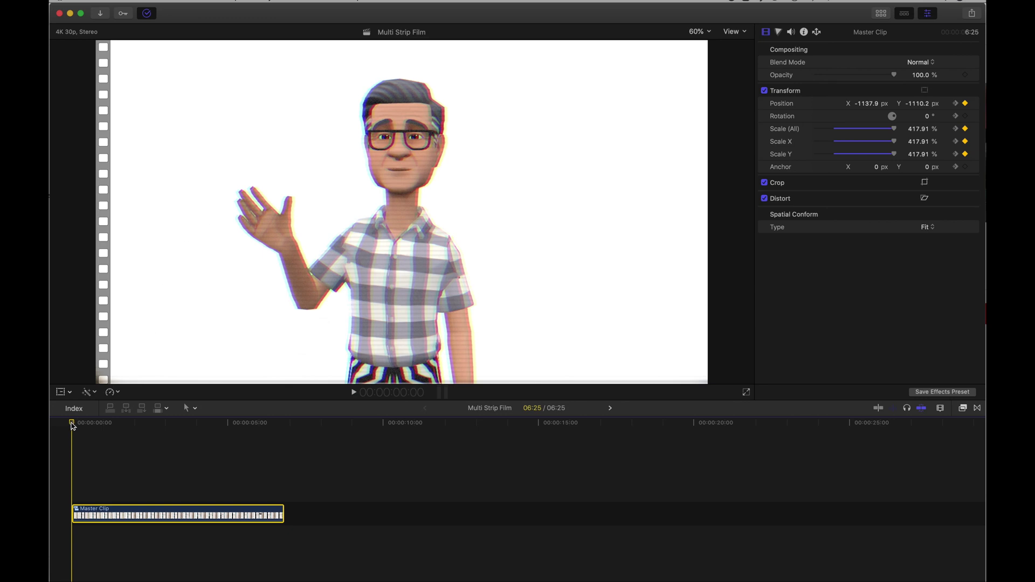
# Scrub the Multi Strip Film timeline from the start to about 2:10 to preview IMG_1661.
pyautogui.click(73, 425)
pyautogui.moveTo(76, 426)
pyautogui.mouseDown()
pyautogui.moveTo(261, 446)
pyautogui.moveTo(93, 439)
pyautogui.mouseUp()
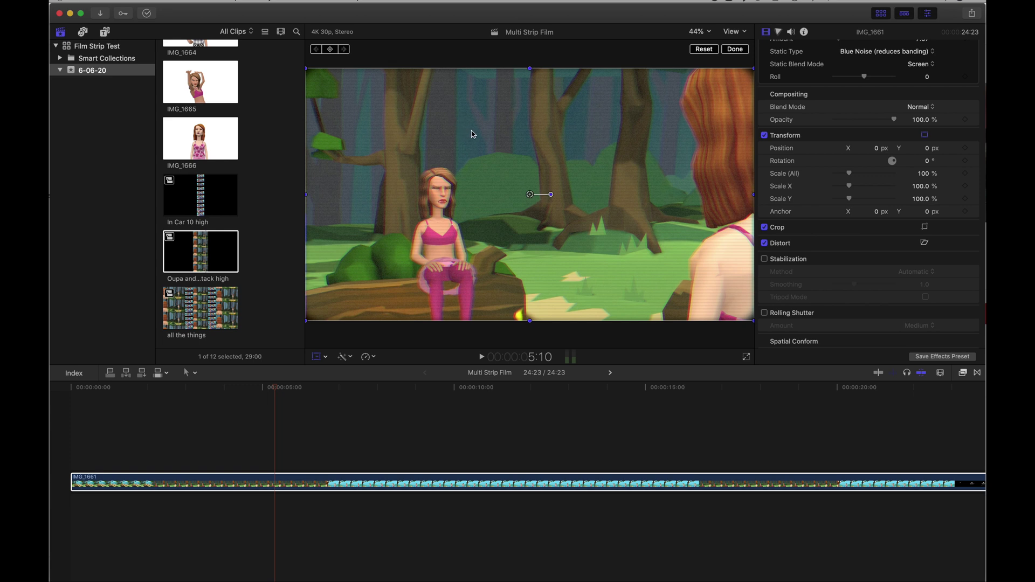
pyautogui.press('super+space')
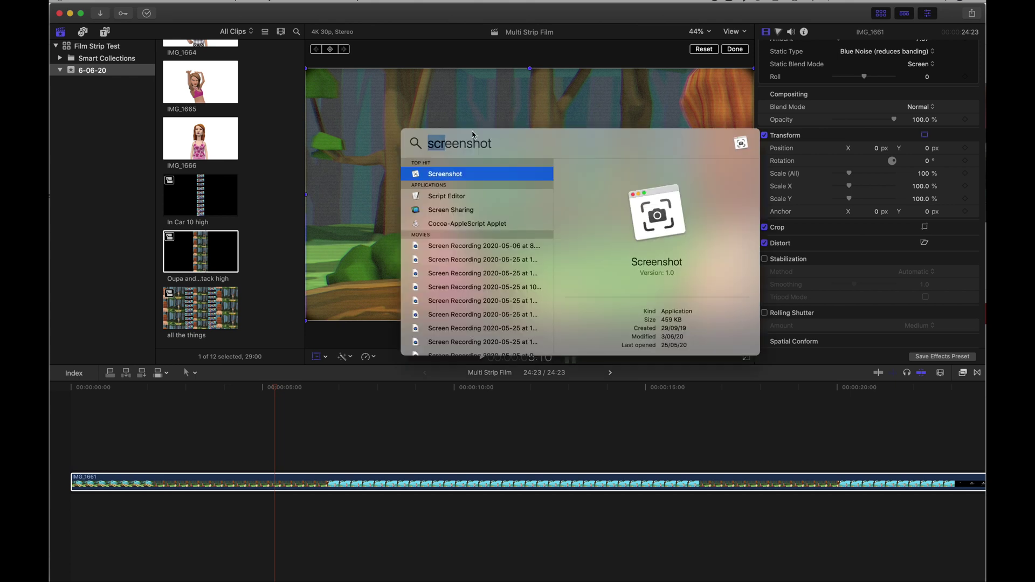
pyautogui.write('100/')
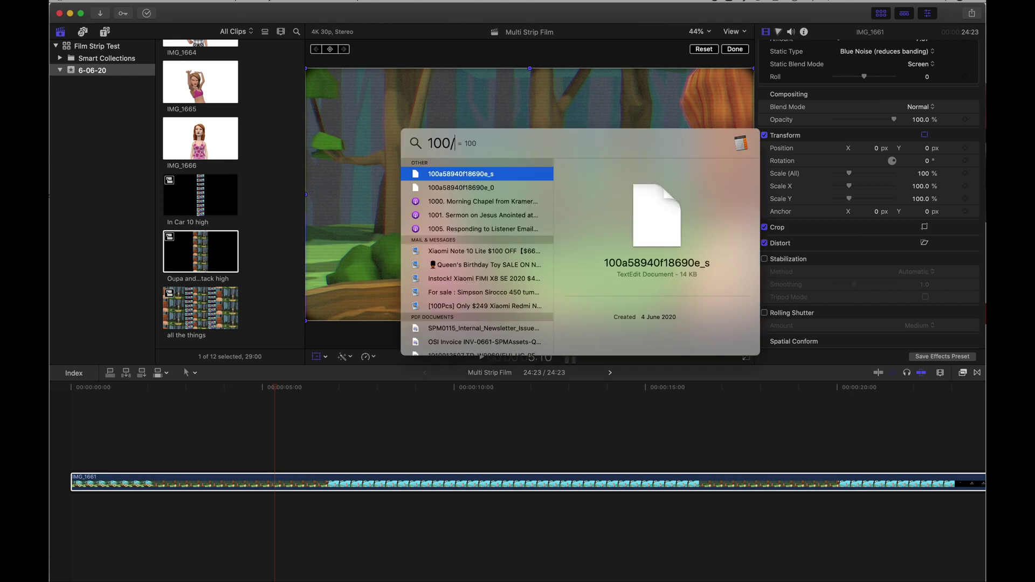
pyautogui.write('8')
pyautogui.press('Escape')
pyautogui.press('Escape')
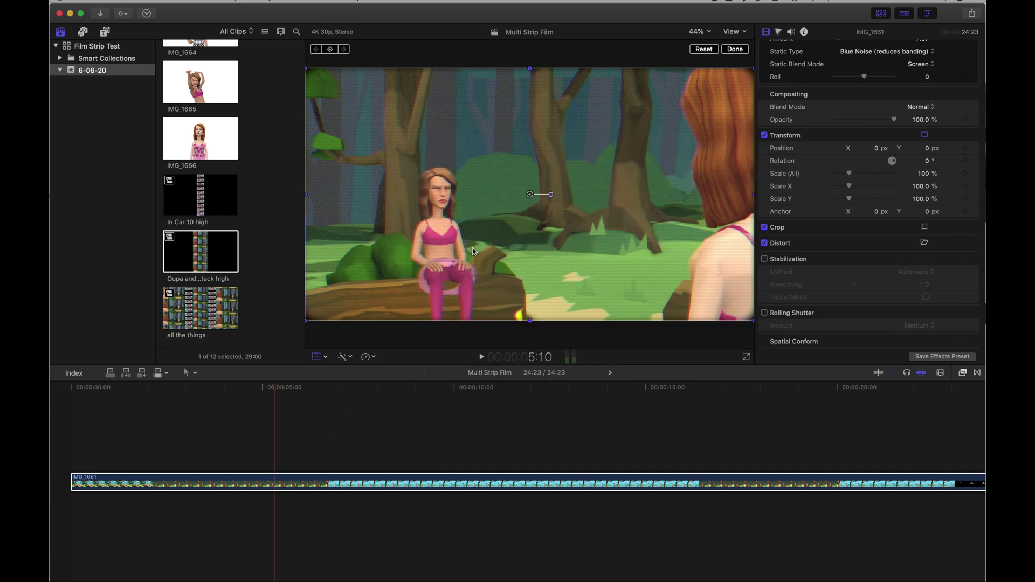
# Scale IMG_1661 to 12.5% and drag it down to Y -400 near the frame's bottom.
pyautogui.click(924, 173)
pyautogui.write('12.5')
pyautogui.press('Return')
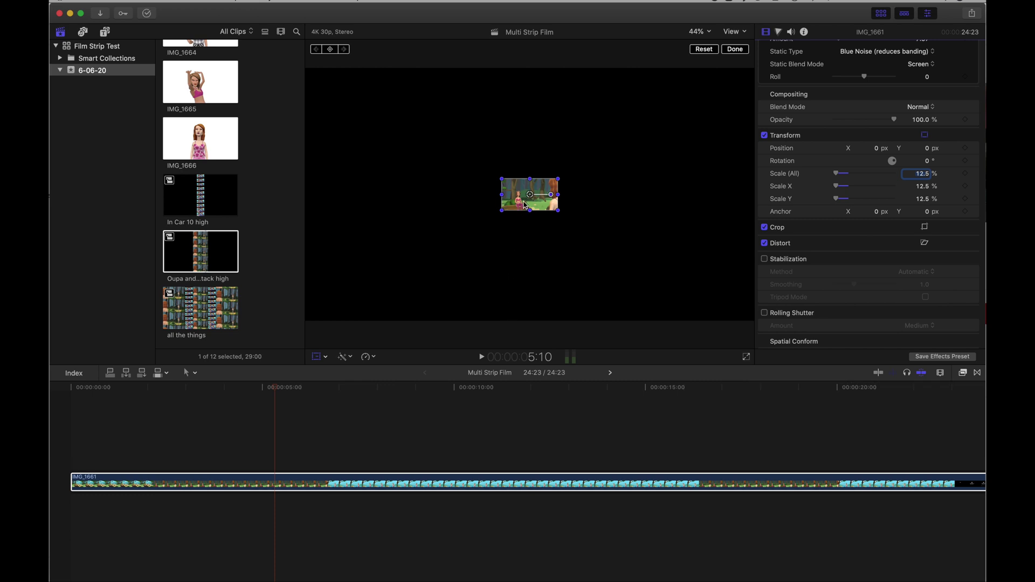
pyautogui.moveTo(513, 195); pyautogui.dragTo(514, 304)
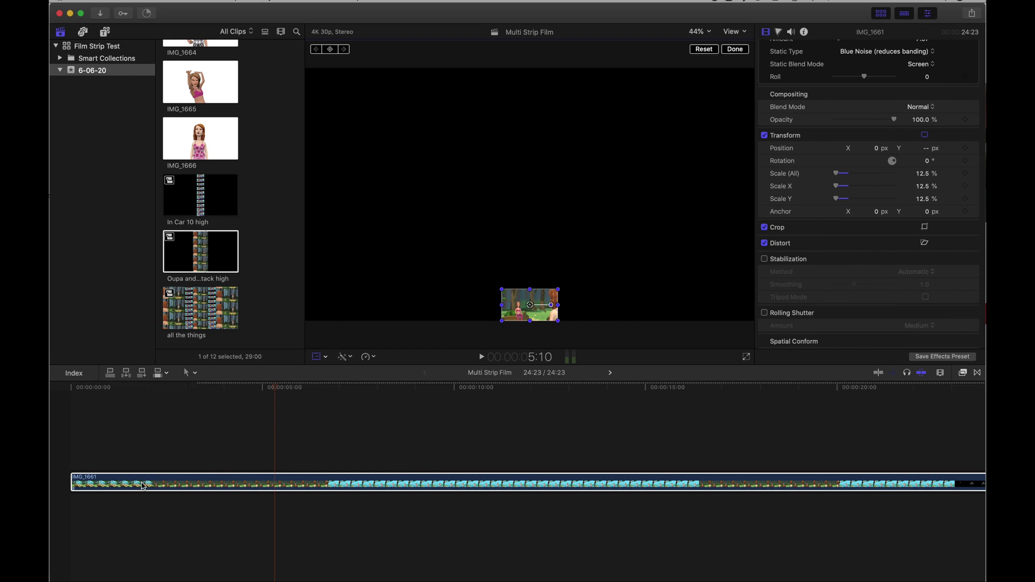
# With the playhead at the start, Option-drag a copy of IMG_1661 into the lane above.
pyautogui.click(127, 481)
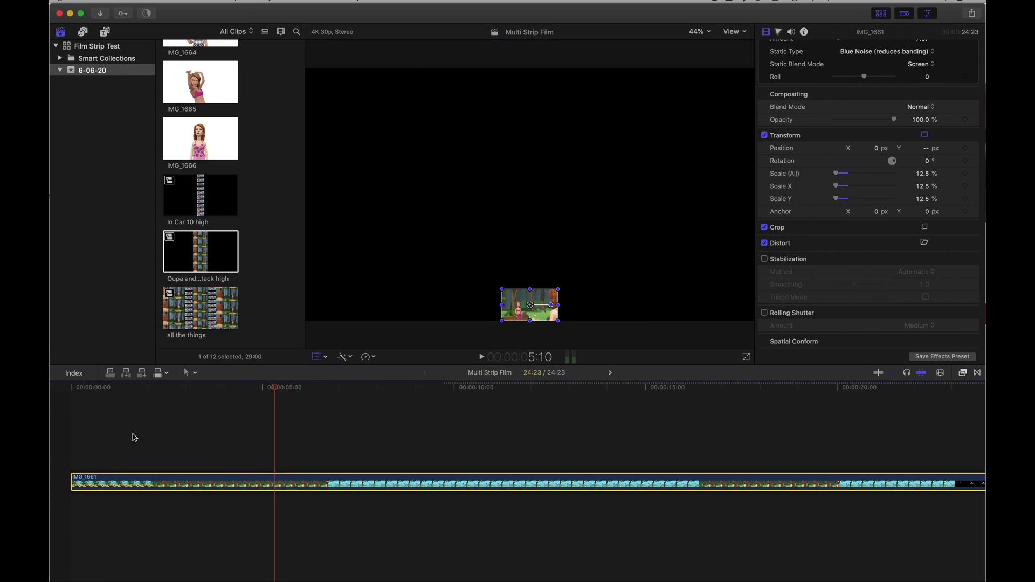
pyautogui.hscroll(1, 402, 420)
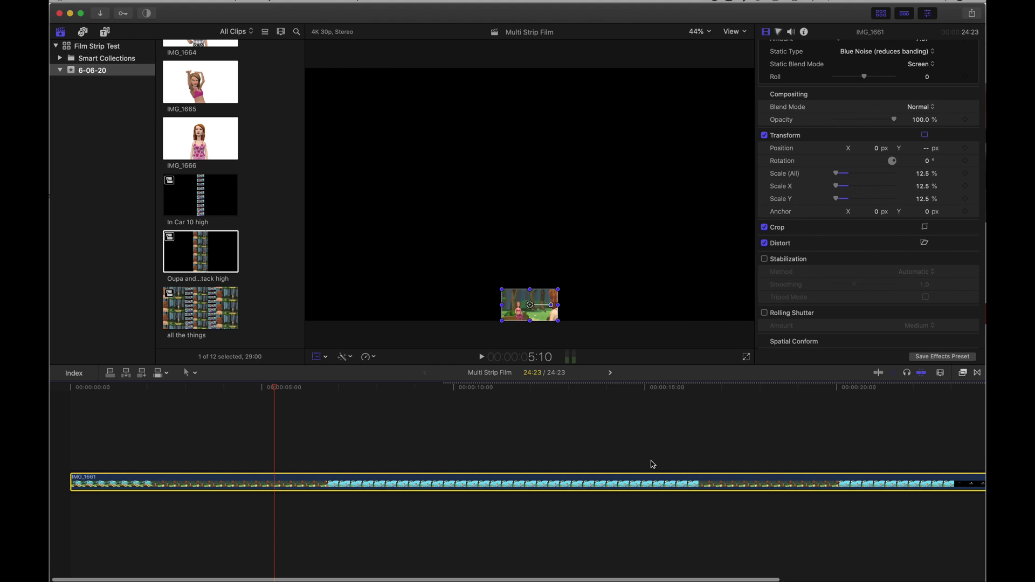
pyautogui.click(940, 372)
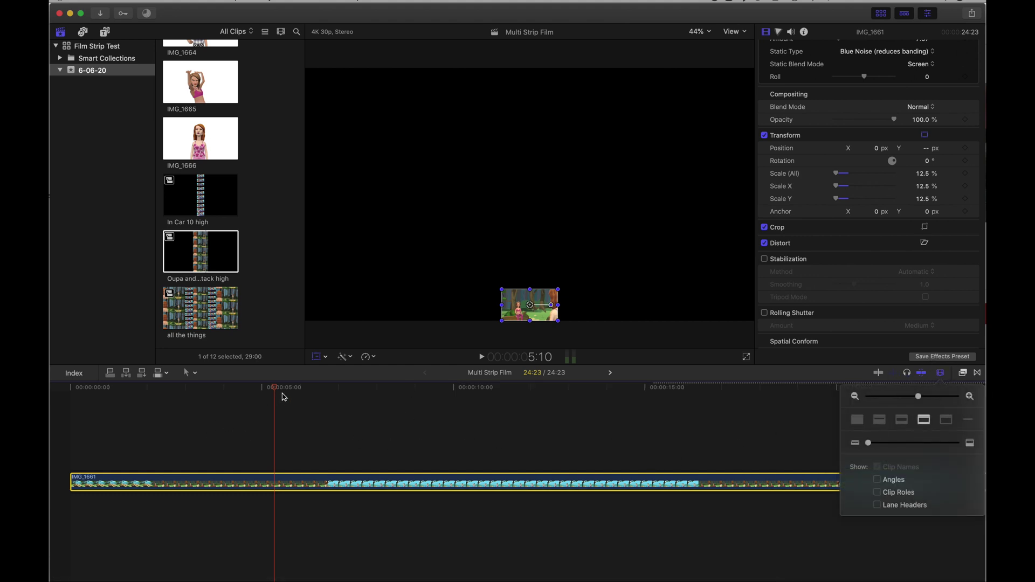
pyautogui.click(155, 388)
pyautogui.click(62, 387)
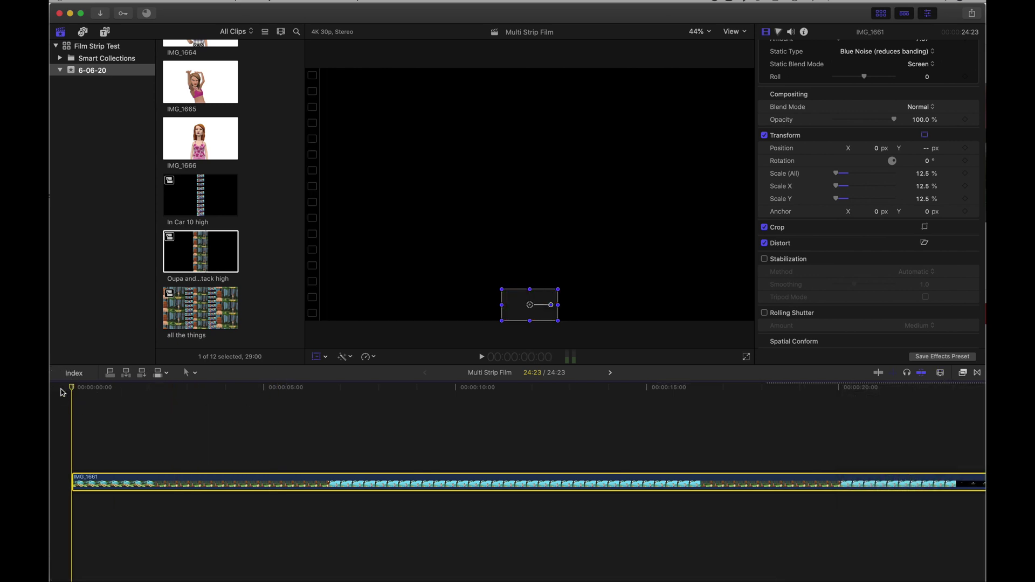
pyautogui.click(119, 487)
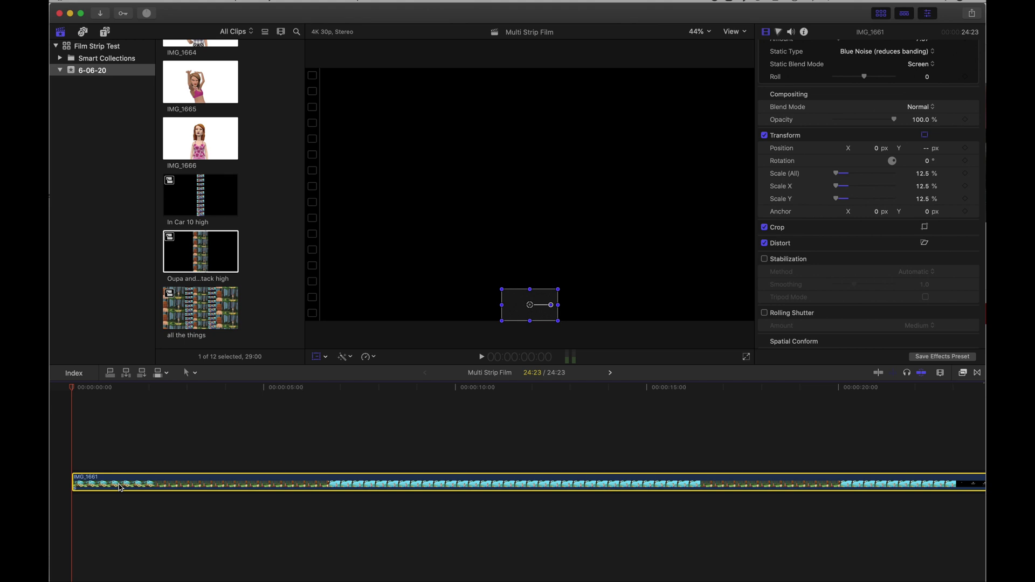
pyautogui.moveTo(119, 486); pyautogui.dragTo(125, 468)
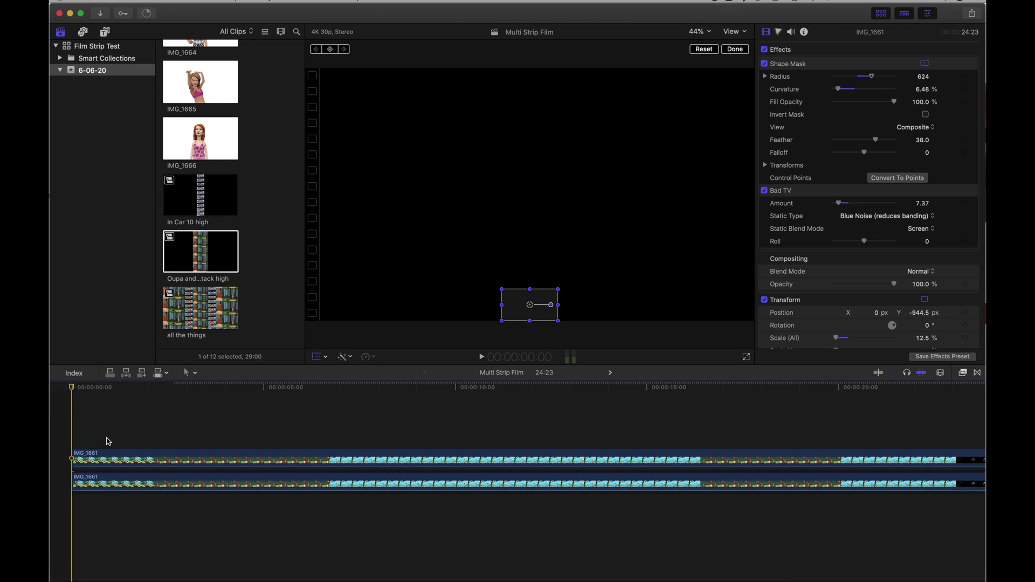
# Move the upper IMG_1661 copy up above the original and check both copies from the start.
pyautogui.click(122, 460)
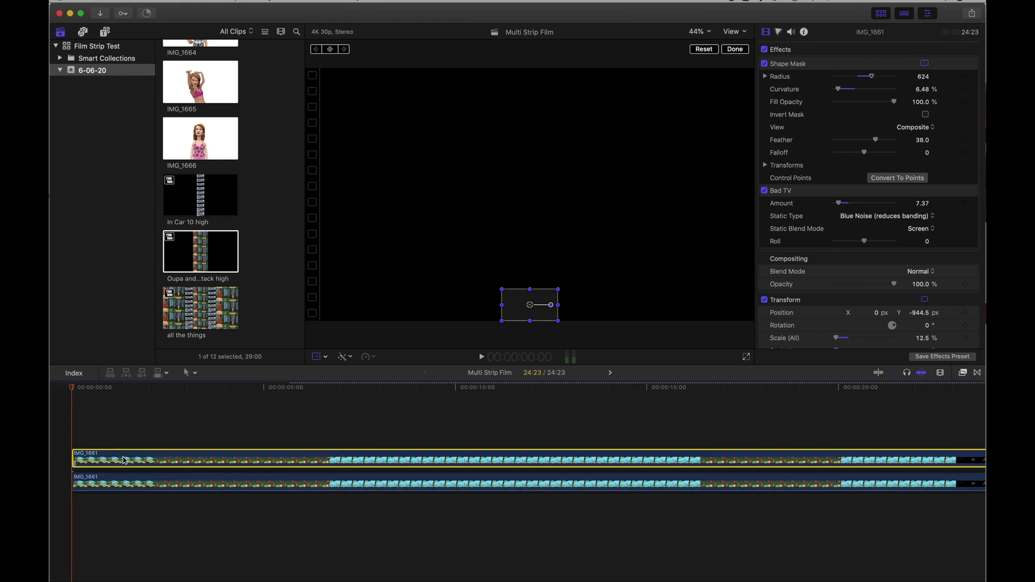
pyautogui.moveTo(529, 305); pyautogui.dragTo(526, 274)
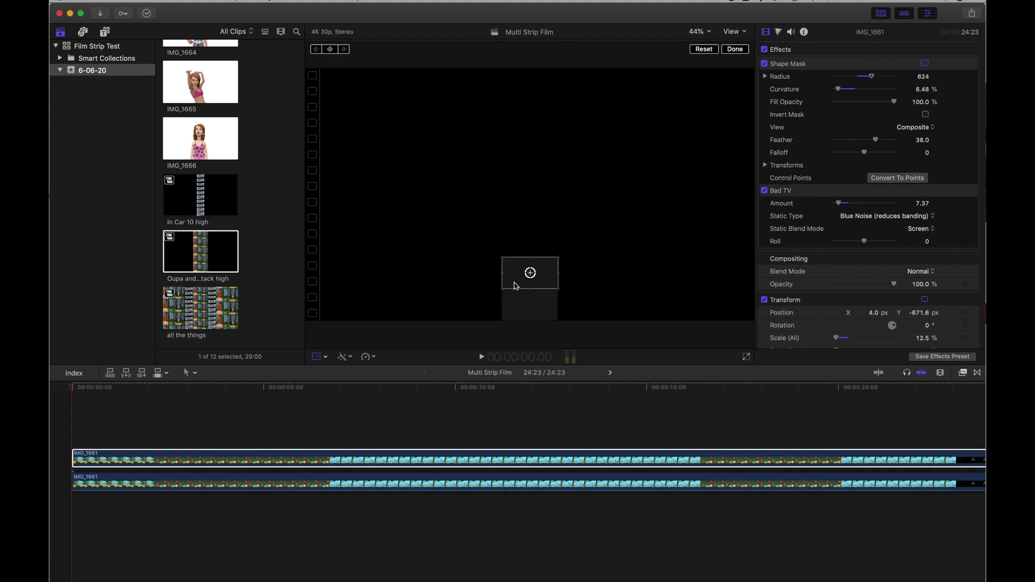
pyautogui.click(203, 387)
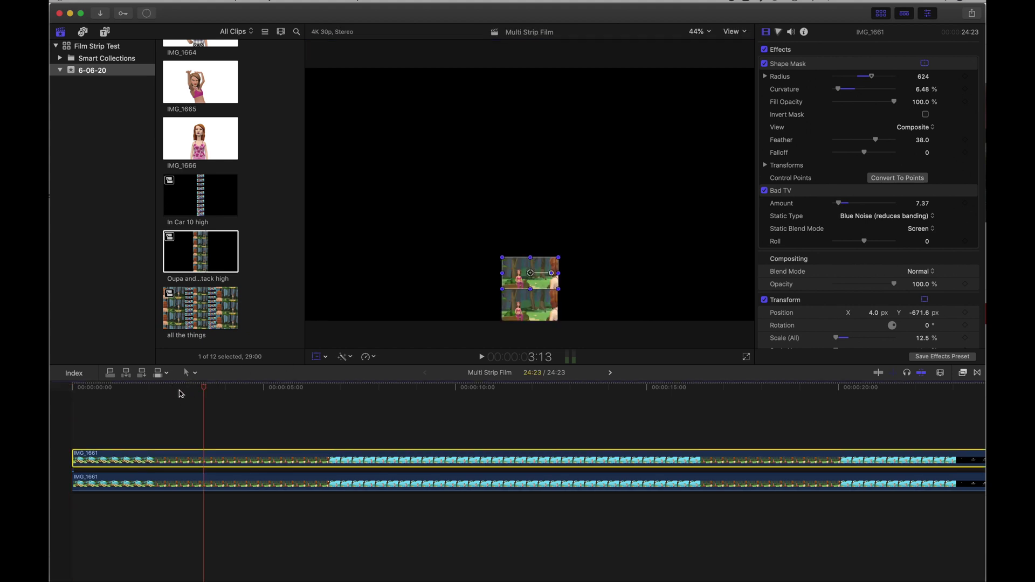
pyautogui.moveTo(171, 387); pyautogui.dragTo(74, 391)
pyautogui.click(116, 456)
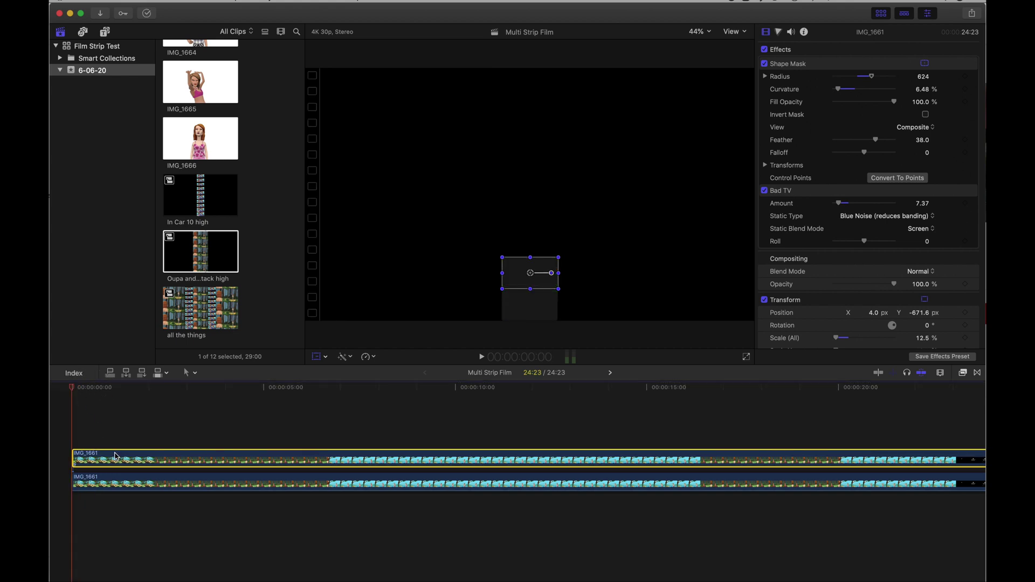
# Paste further copies into new lanes, moving them up to Y -401.9 and position 4, -121.
pyautogui.press('super+c')
pyautogui.press('super+v')
pyautogui.moveTo(509, 273); pyautogui.dragTo(519, 208)
pyautogui.press('super+v')
pyautogui.press('super+v')
pyautogui.click(169, 432)
pyautogui.press('Home')
pyautogui.moveTo(531, 272); pyautogui.dragTo(529, 211)
pyautogui.press('super+v')
# Check the top copy's effect settings, then paste a seventh copy and drop it at the timeline start.
pyautogui.click(522, 215)
pyautogui.click(528, 217)
pyautogui.click(511, 179)
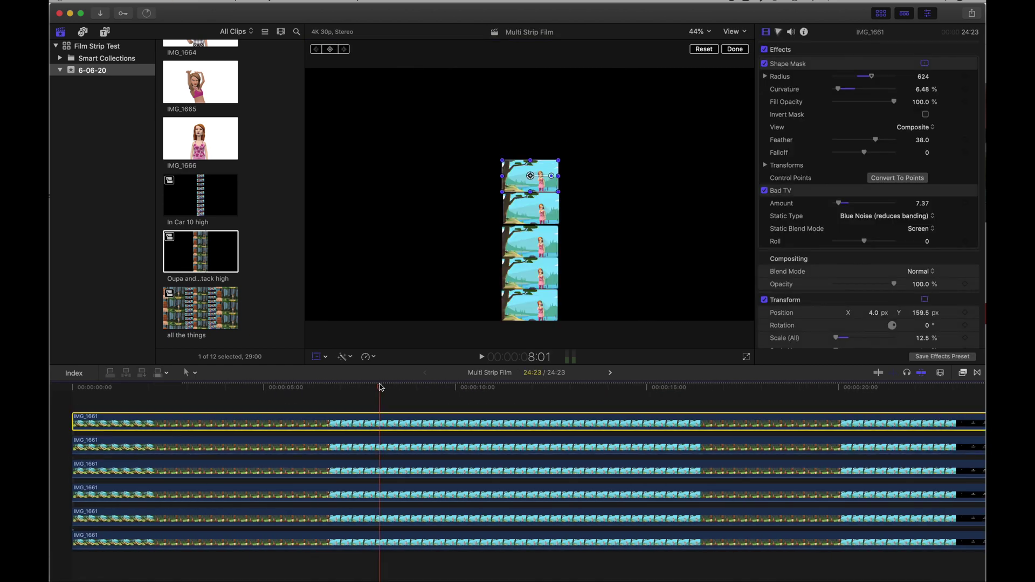
pyautogui.press('super+v')
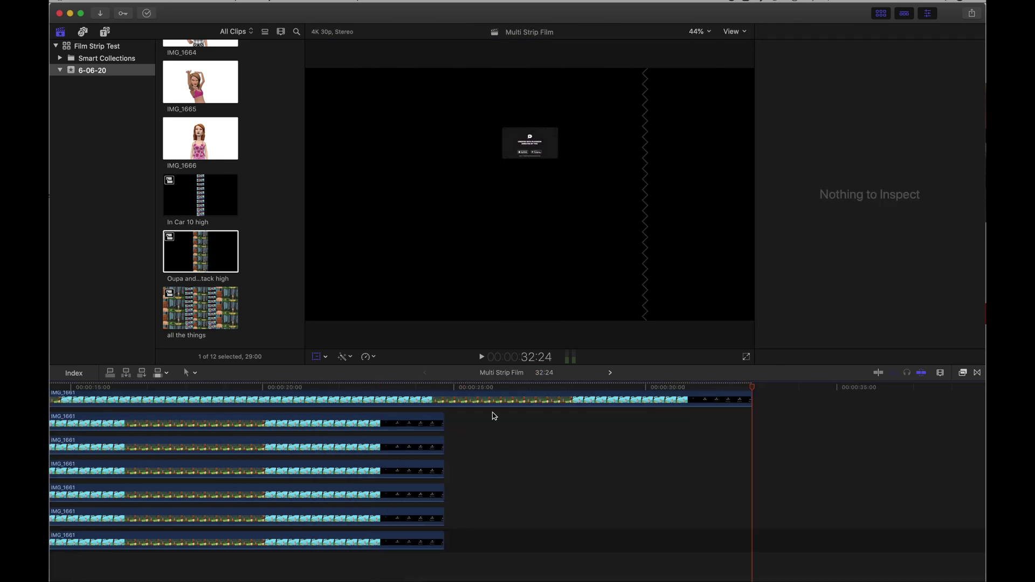
pyautogui.moveTo(416, 399); pyautogui.dragTo(109, 397)
pyautogui.moveTo(241, 365); pyautogui.dragTo(241, 308)
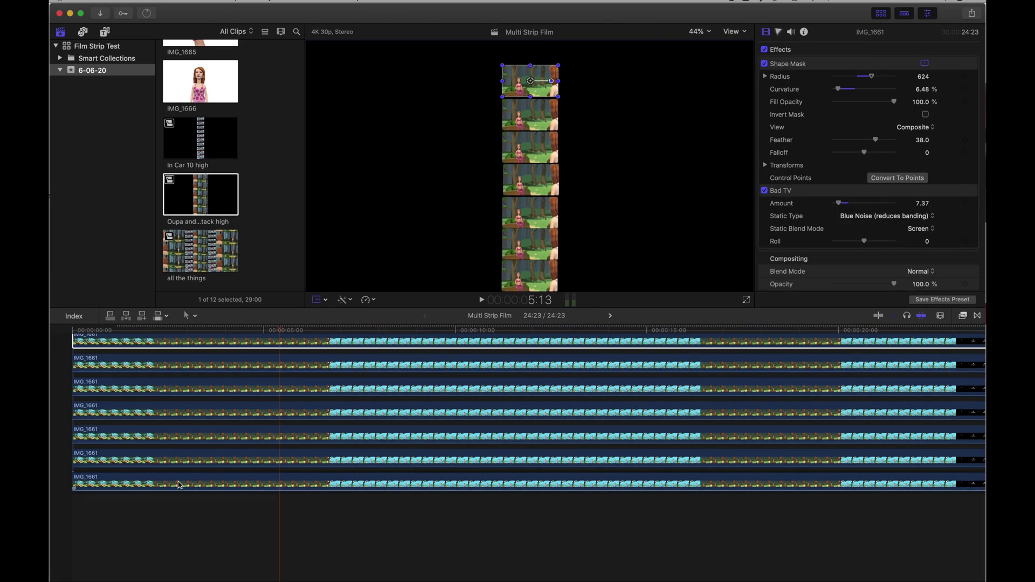
pyautogui.scroll(1, 241, 386)
# Paste an eighth copy into a new lane and move the playhead to about 1:11.
pyautogui.press('super+v')
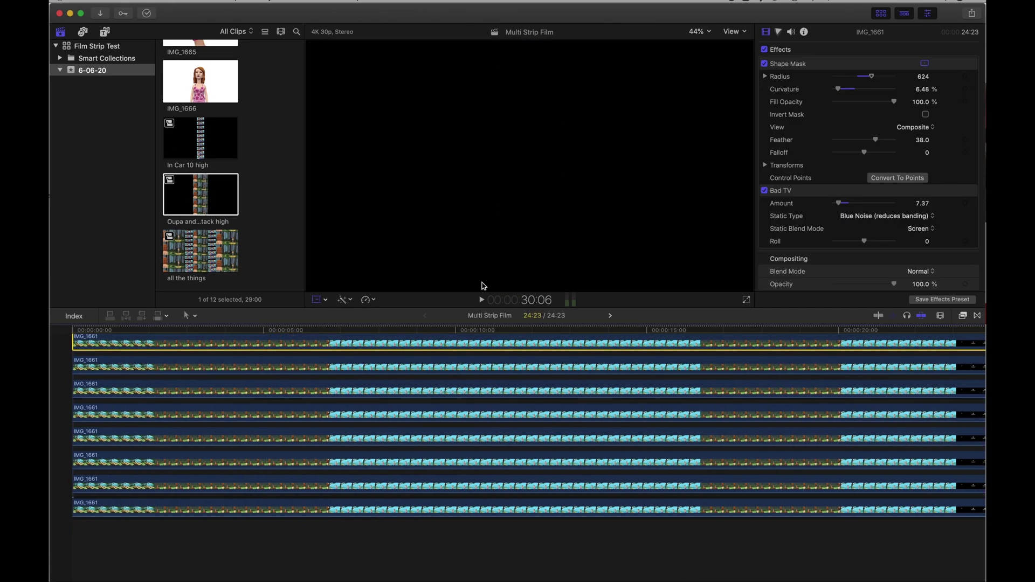
pyautogui.hotkey('shift', 't')
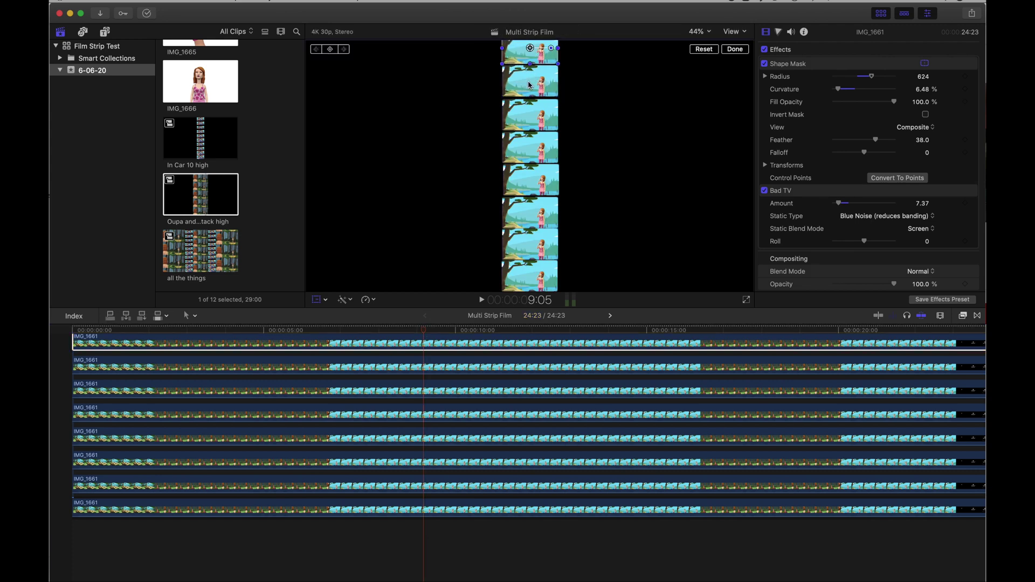
pyautogui.click(519, 80)
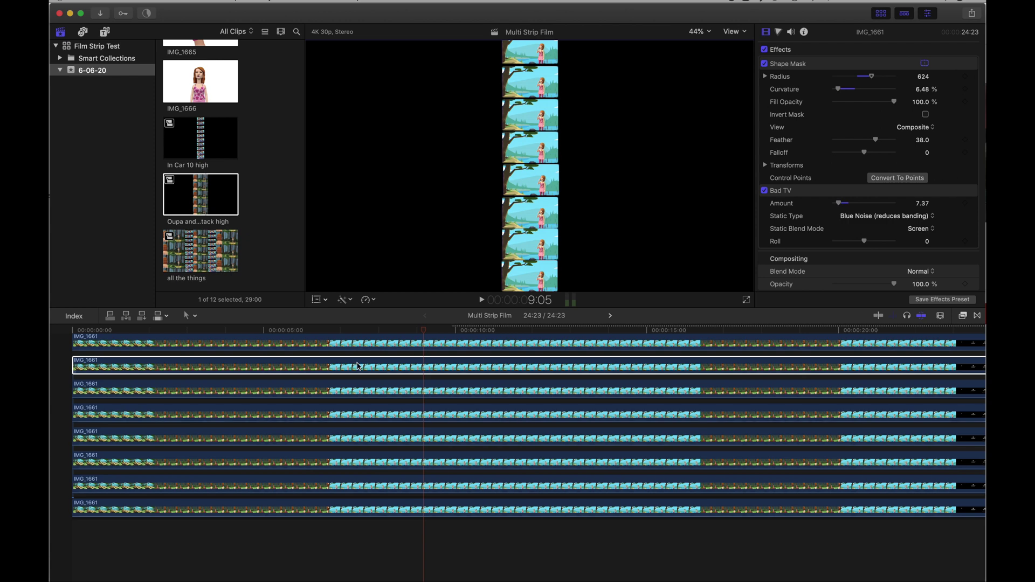
pyautogui.click(124, 330)
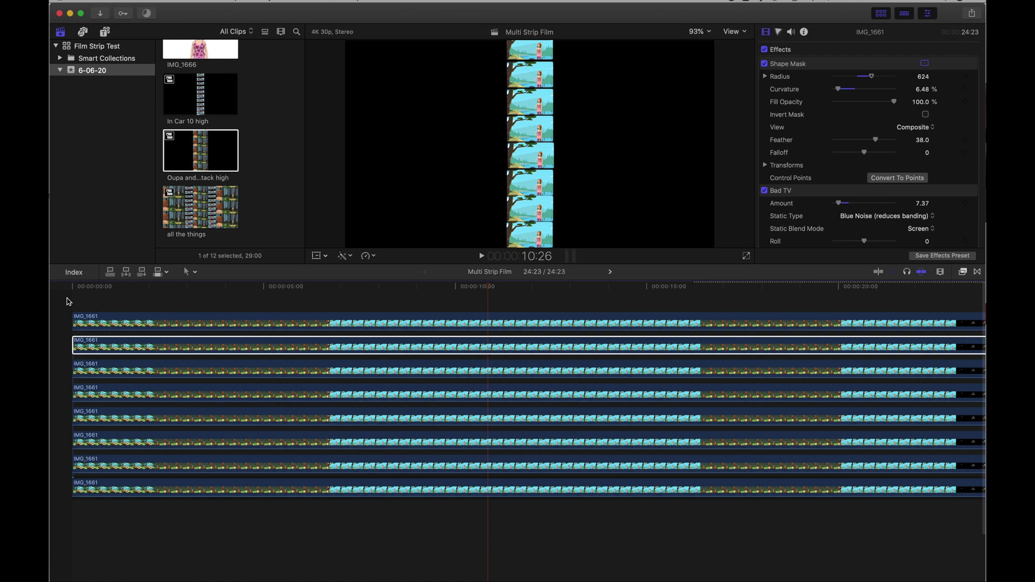
# Nudge the top seven strips, then the top five, then the upper strips a few frames later.
pyautogui.moveTo(70, 298); pyautogui.dragTo(140, 465)
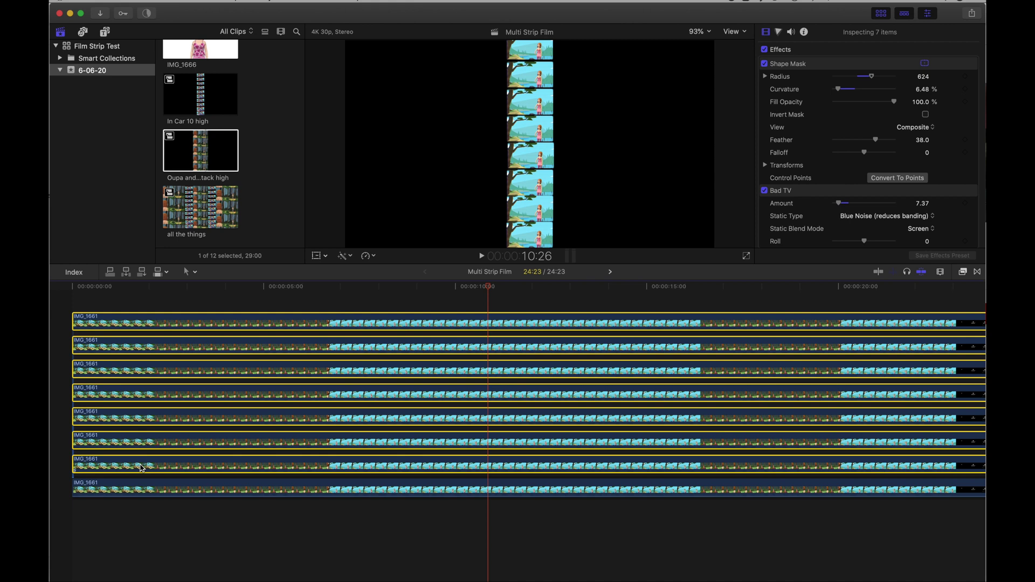
pyautogui.press('.')
pyautogui.press('.')
pyautogui.press('.')
pyautogui.moveTo(71, 302); pyautogui.dragTo(113, 451)
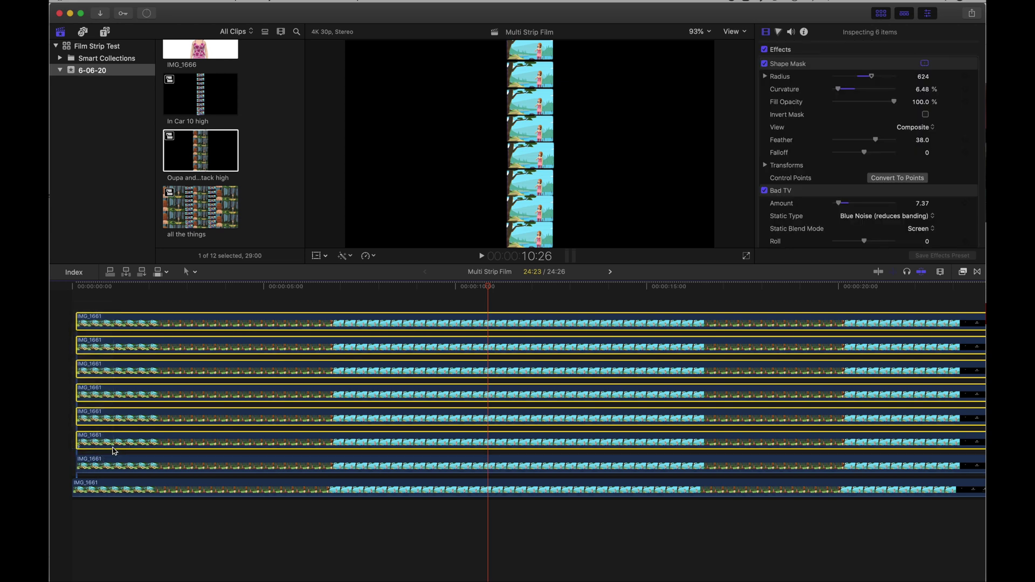
pyautogui.press('.')
pyautogui.press('.')
pyautogui.press('.')
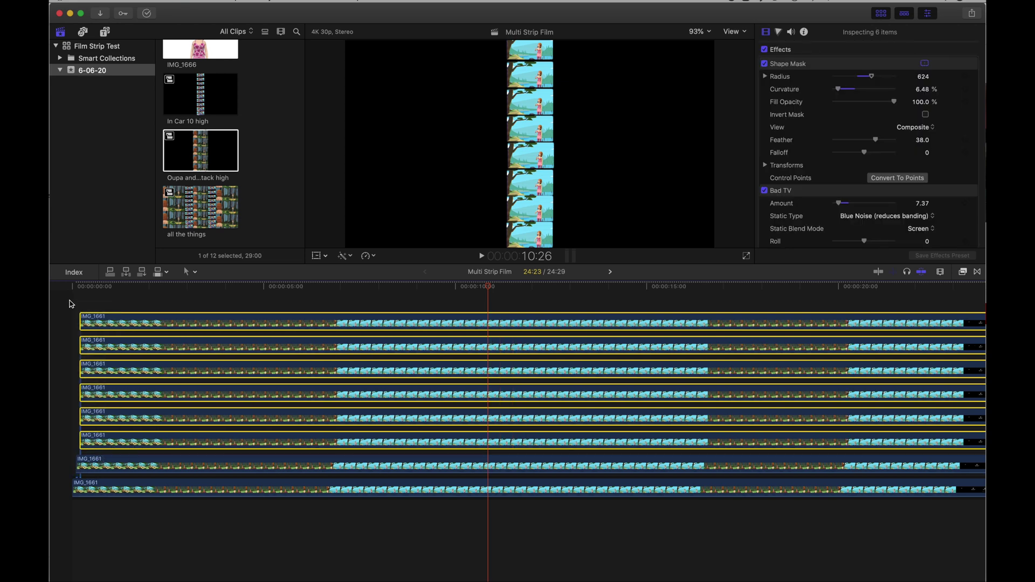
pyautogui.moveTo(70, 300); pyautogui.dragTo(122, 419)
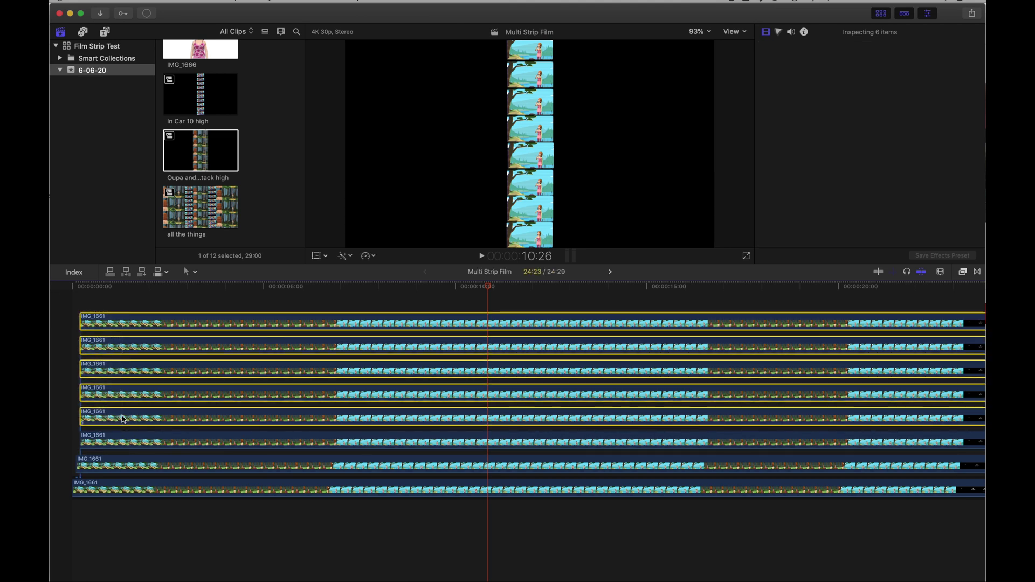
pyautogui.press('.')
pyautogui.press('.')
pyautogui.press('.')
# Continue the staircase by nudging the top four, three and two strips later, then review from the start.
pyautogui.click(77, 314)
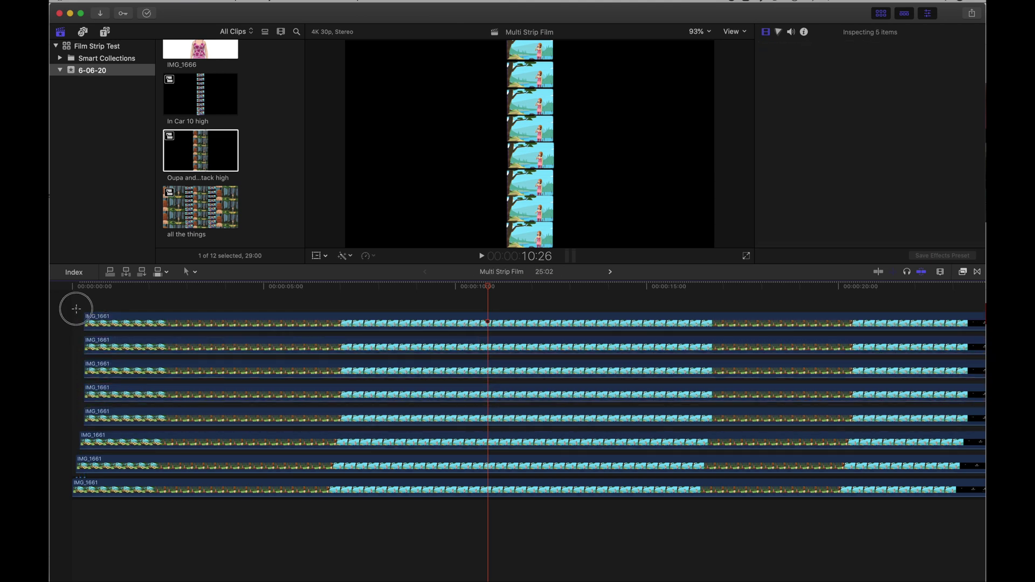
pyautogui.moveTo(77, 313); pyautogui.dragTo(117, 397)
pyautogui.press('.')
pyautogui.press('.')
pyautogui.press('.')
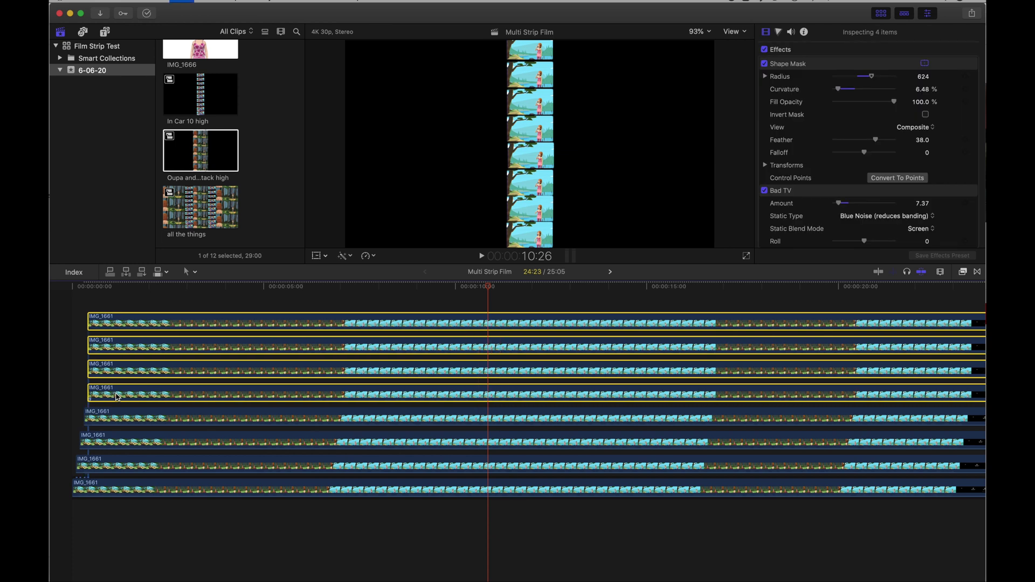
pyautogui.moveTo(83, 310); pyautogui.dragTo(126, 375)
pyautogui.press('.')
pyautogui.press('.')
pyautogui.press('.')
pyautogui.moveTo(81, 307); pyautogui.dragTo(127, 329)
pyautogui.press('.')
pyautogui.press('.')
pyautogui.press('.')
pyautogui.press('.')
pyautogui.press('.')
pyautogui.press('.')
pyautogui.click(100, 298)
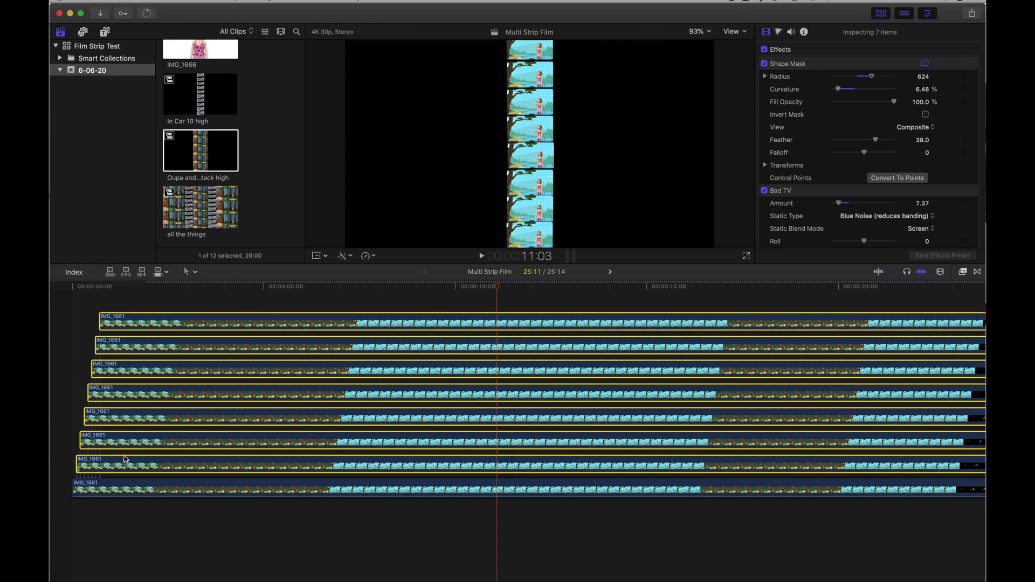
# Shift the top seven, six and five strips two frames earlier each.
pyautogui.press(',')
pyautogui.press(',')
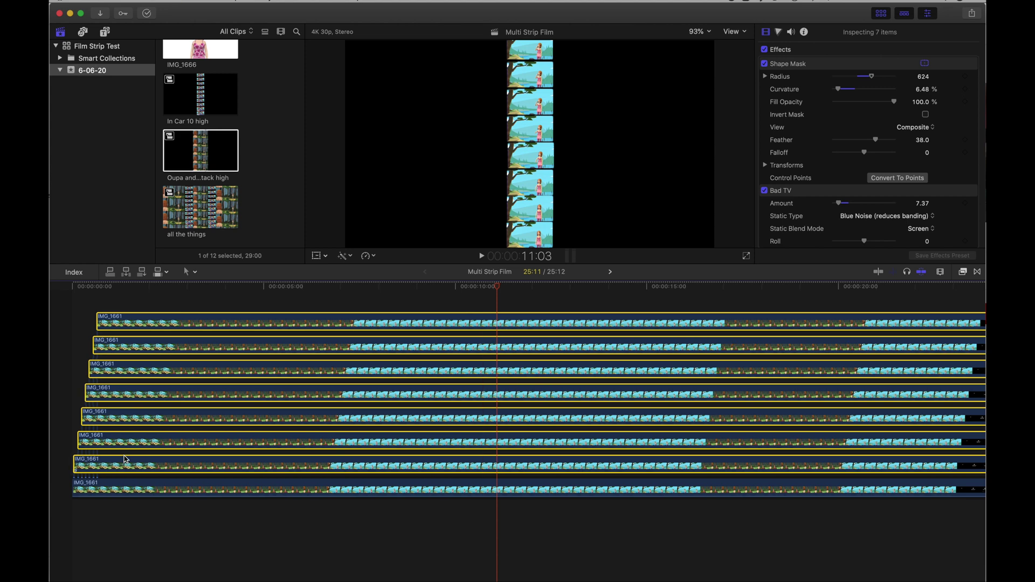
pyautogui.moveTo(76, 300); pyautogui.dragTo(124, 440)
pyautogui.press(',')
pyautogui.press(',')
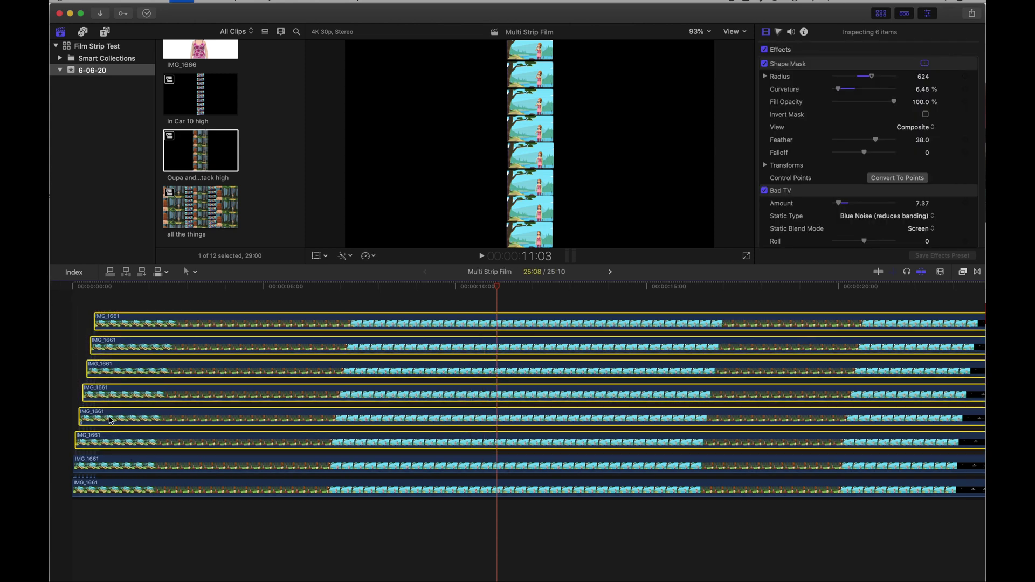
pyautogui.click(84, 305)
pyautogui.moveTo(85, 305); pyautogui.dragTo(127, 408)
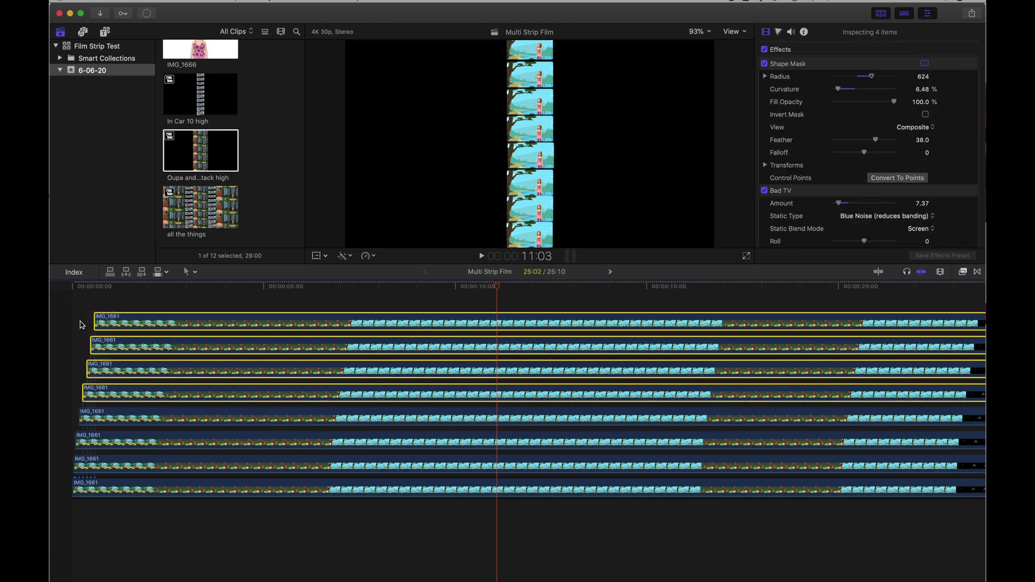
pyautogui.moveTo(80, 305); pyautogui.dragTo(111, 426)
pyautogui.press(',')
pyautogui.press(',')
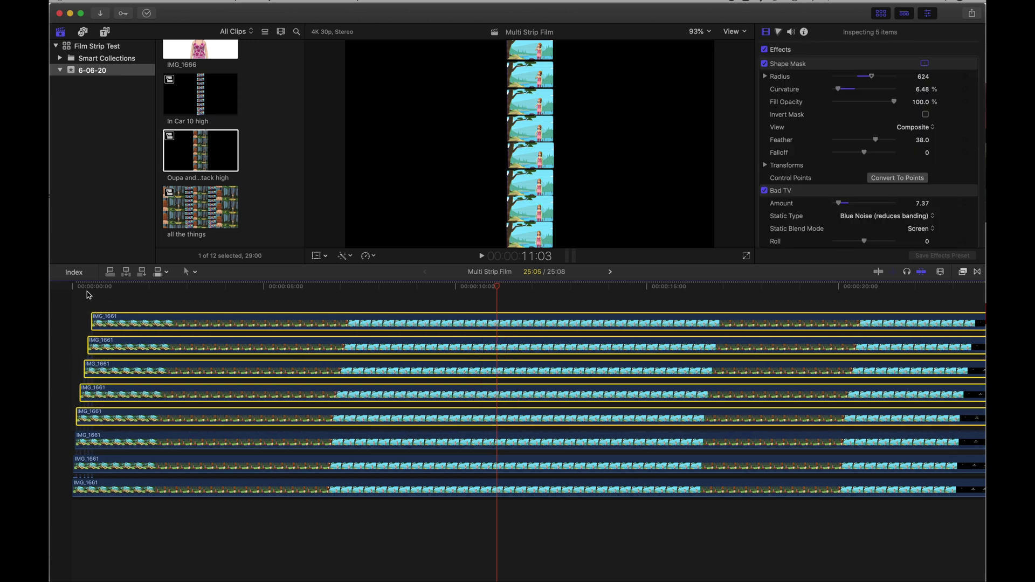
# Shift the top four strips two frames earlier, then the top three, two and single top strip.
pyautogui.moveTo(86, 302); pyautogui.dragTo(114, 392)
pyautogui.press(',')
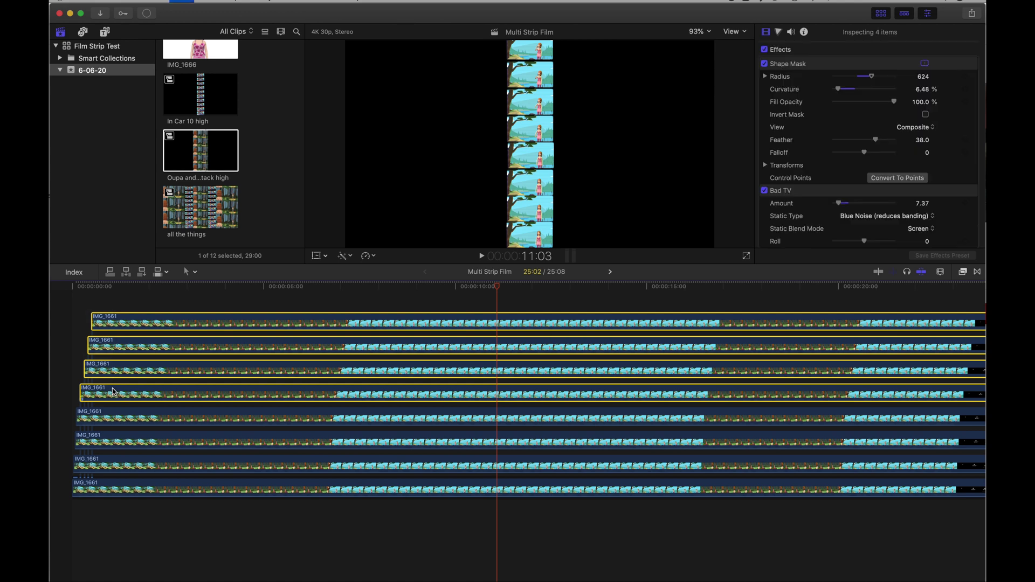
pyautogui.press(',')
pyautogui.moveTo(79, 308); pyautogui.dragTo(110, 377)
pyautogui.press(',')
pyautogui.press(',')
pyautogui.moveTo(79, 308); pyautogui.dragTo(108, 347)
pyautogui.press(',')
pyautogui.press(',')
pyautogui.moveTo(80, 305); pyautogui.dragTo(91, 325)
pyautogui.press(',')
pyautogui.press(',')
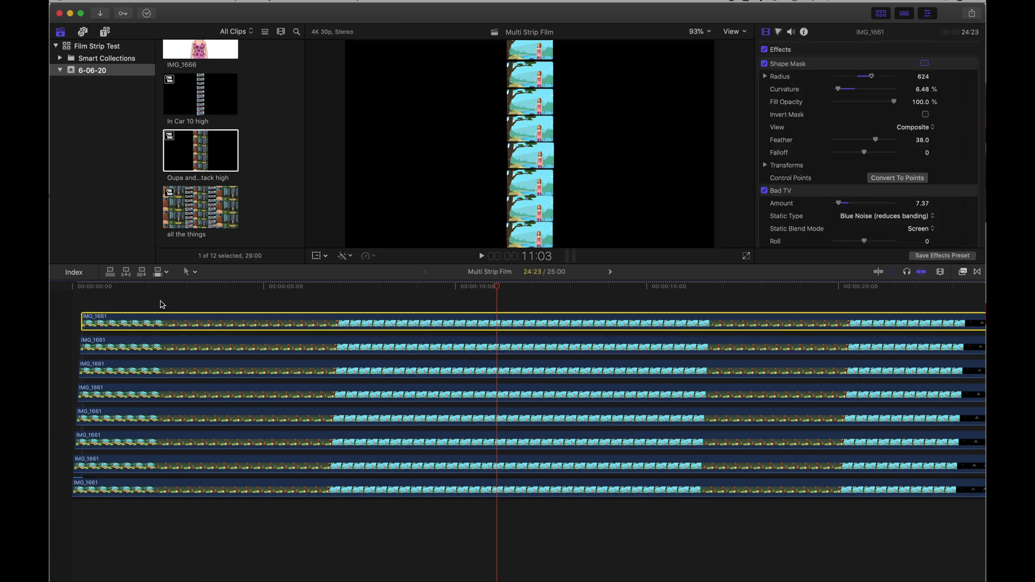
pyautogui.click(159, 294)
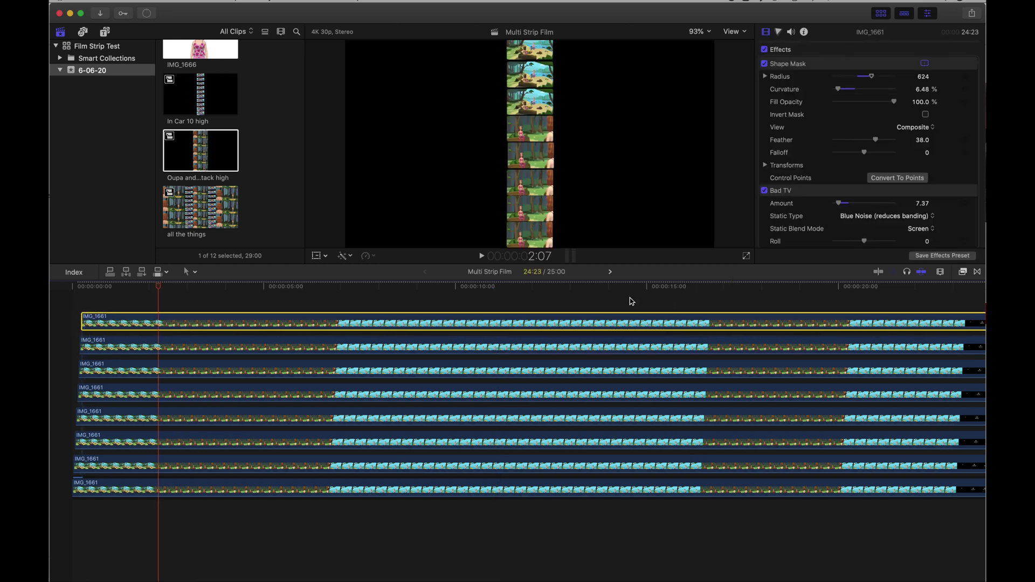
pyautogui.moveTo(158, 293); pyautogui.dragTo(112, 292)
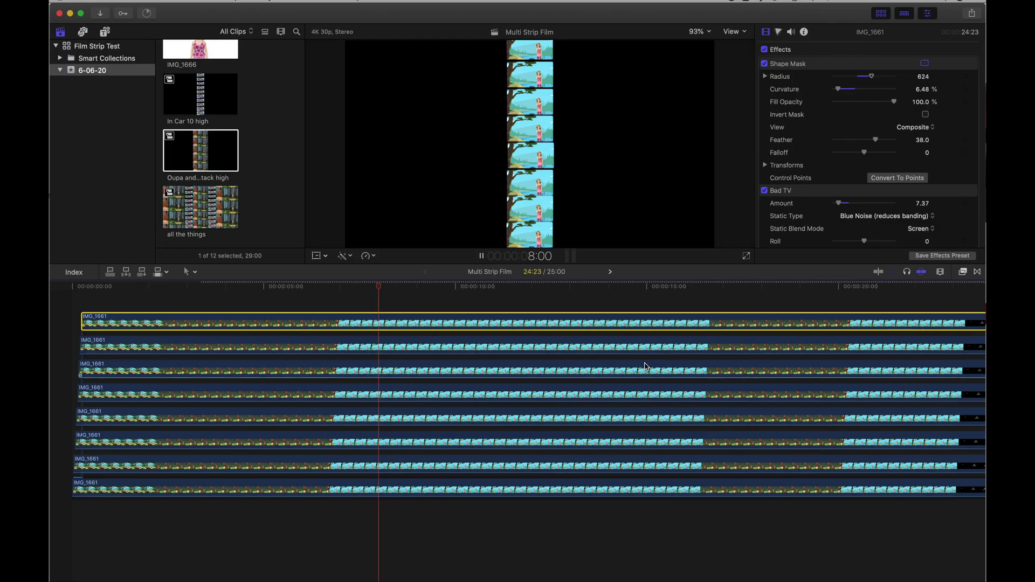
pyautogui.press('Escape')
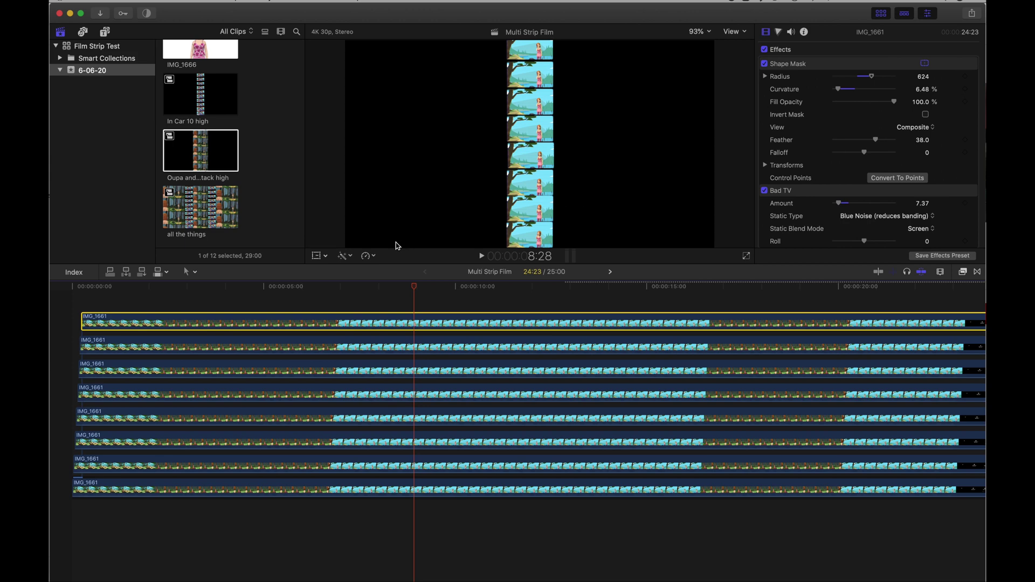
# Fit the timeline, select all eight strips and start a New Compound Clip named 'Campfire 8 high'.
pyautogui.hotkey('shift', 'z')
pyautogui.moveTo(130, 522); pyautogui.dragTo(293, 319)
pyautogui.rightClick(196, 333)
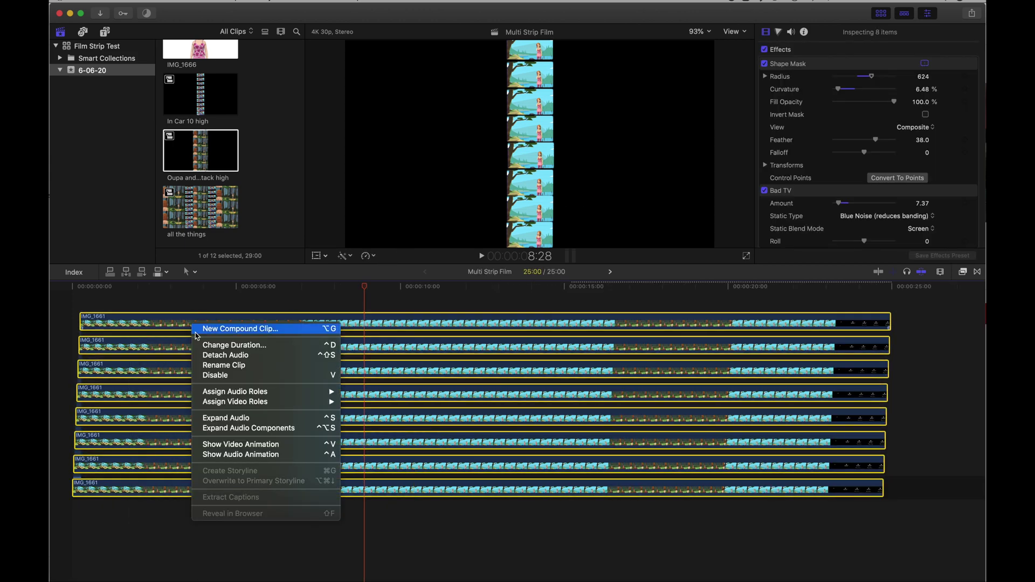
pyautogui.click(252, 329)
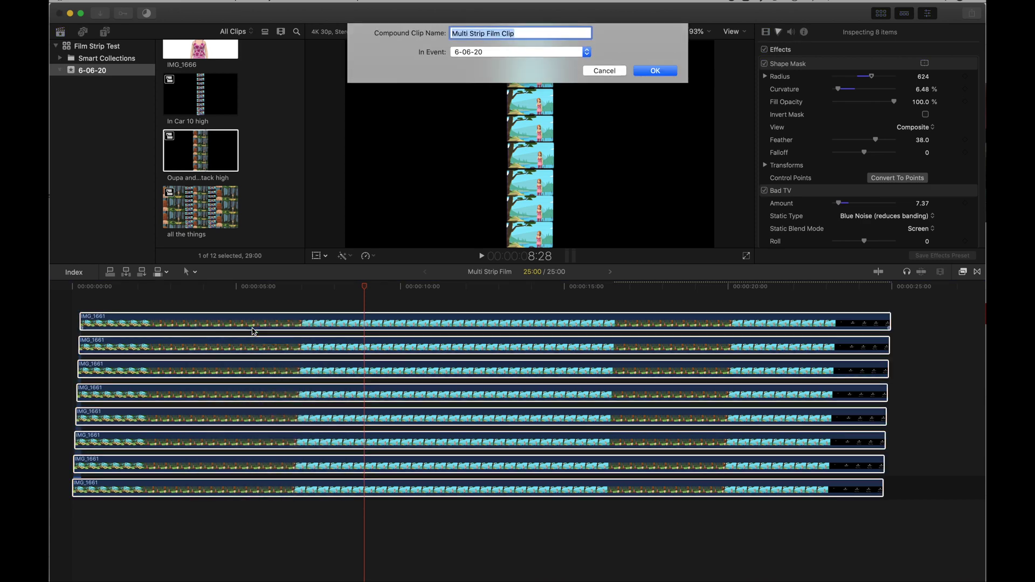
pyautogui.write('Ca')
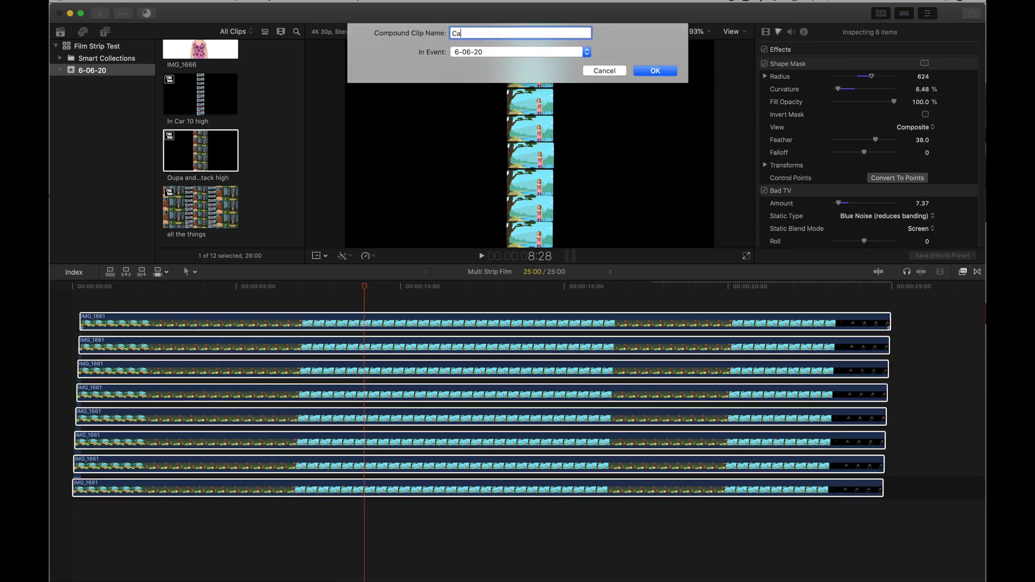
pyautogui.write('mpfire 8 high')
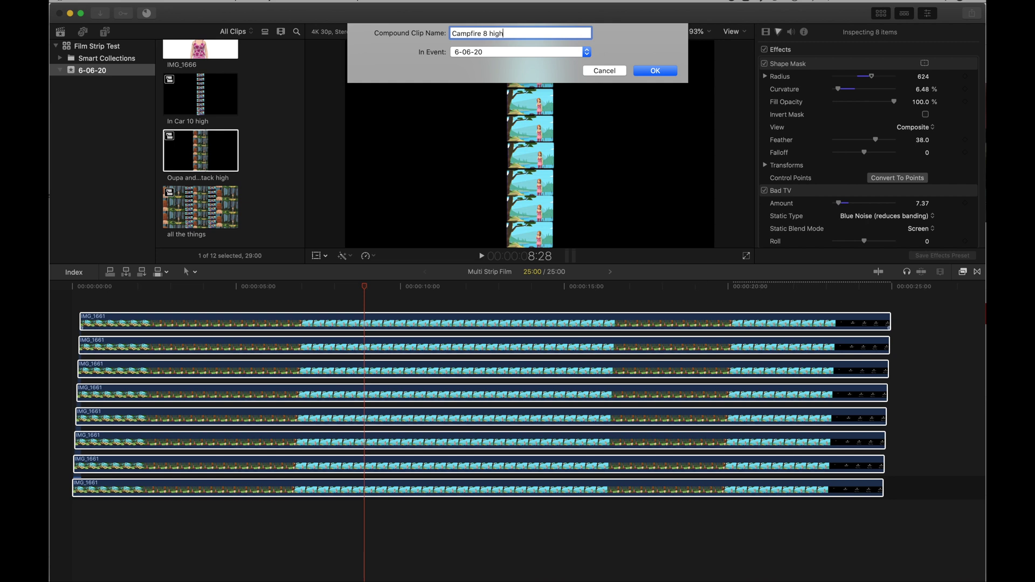
# Create and preview the Campfire 8 high compound clip, then start compounding the five IMG_1663 strips.
pyautogui.press('Return')
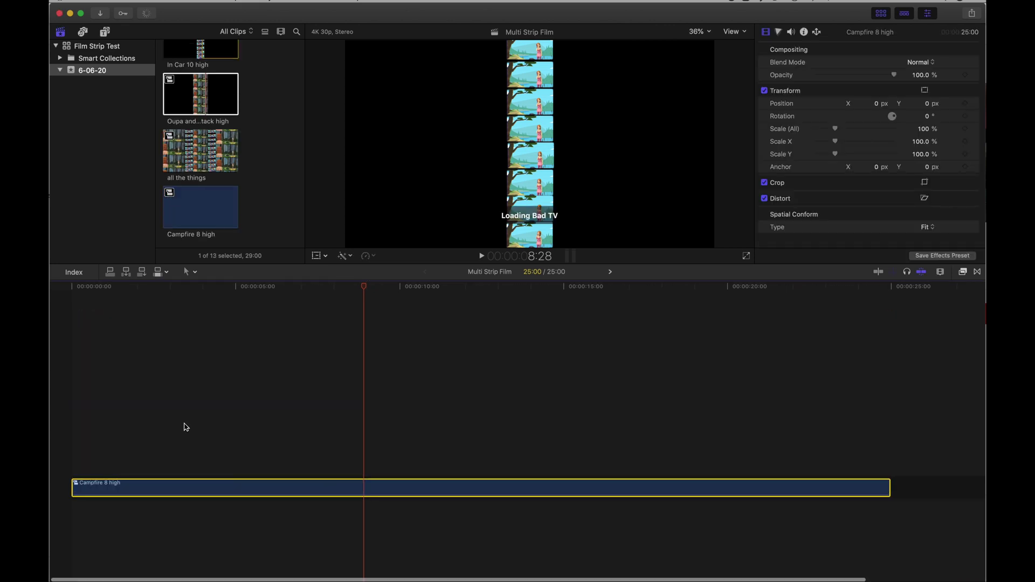
pyautogui.moveTo(363, 287)
pyautogui.mouseDown()
pyautogui.moveTo(300, 289)
pyautogui.moveTo(369, 289)
pyautogui.mouseUp()
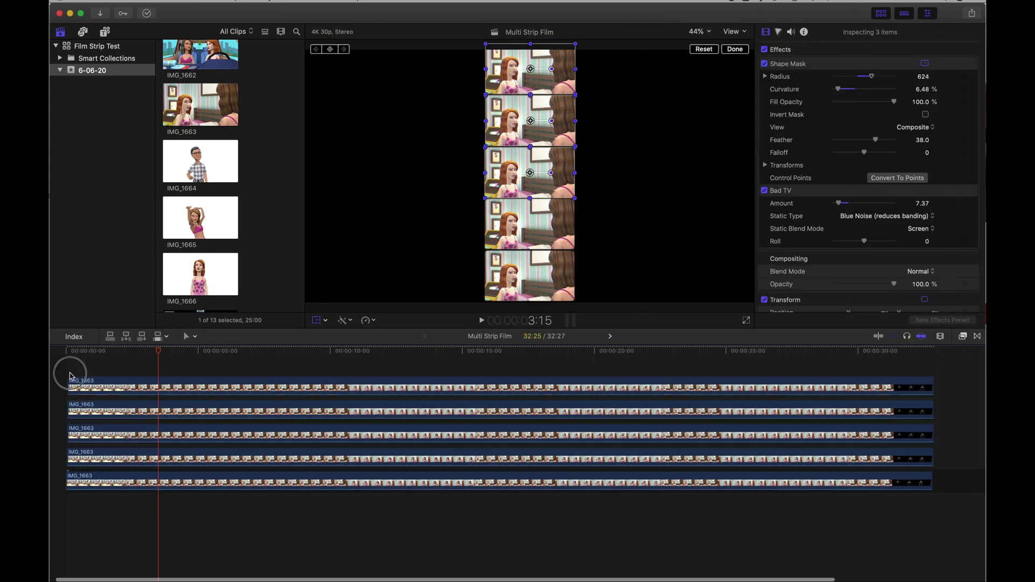
pyautogui.click(70, 377)
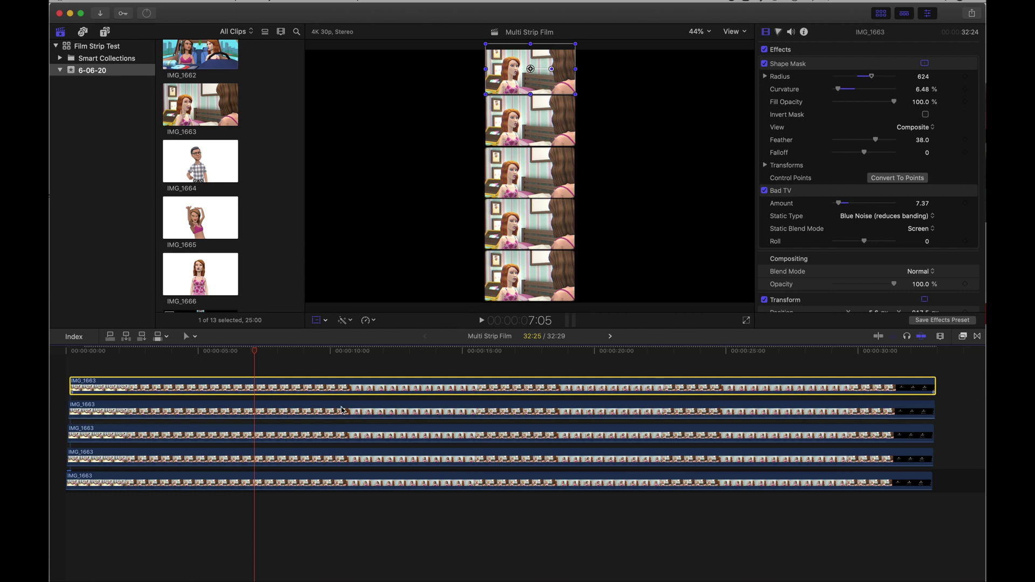
pyautogui.moveTo(197, 511); pyautogui.dragTo(279, 387)
pyautogui.rightClick(279, 387)
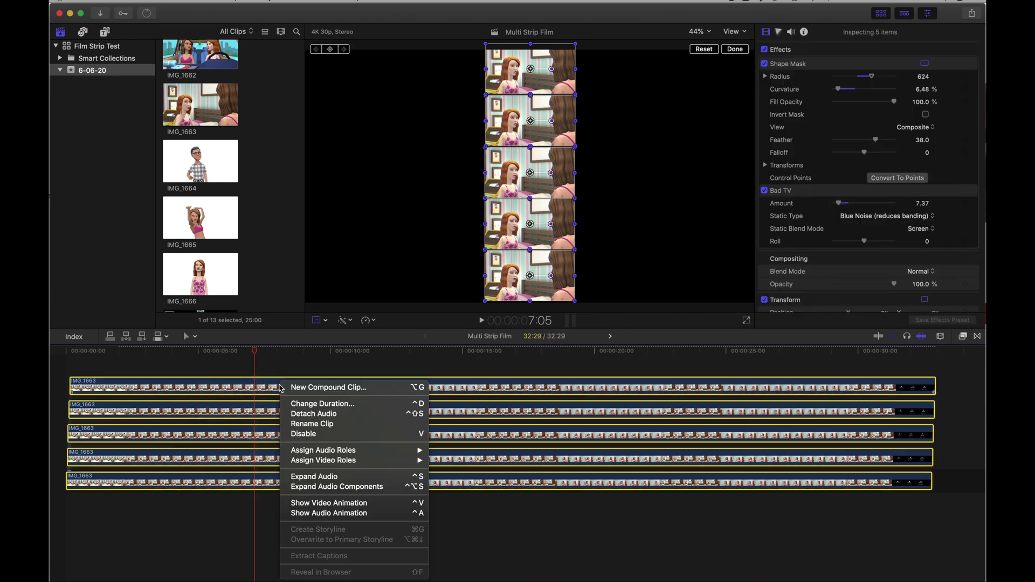
pyautogui.click(329, 388)
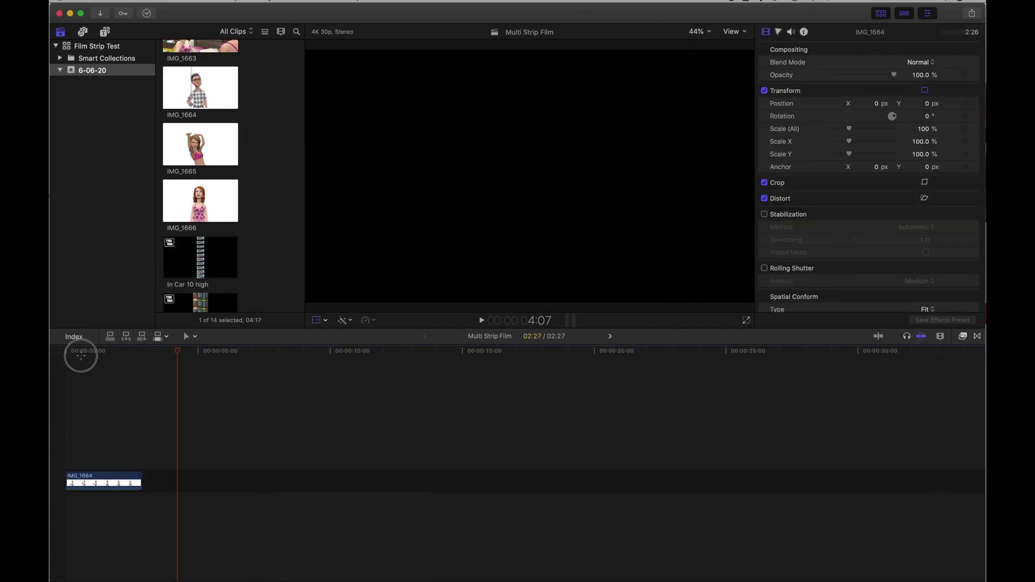
# Play IMG_1664 and paste several copies of it end to end to extend the loop.
pyautogui.click(81, 356)
pyautogui.press('space')
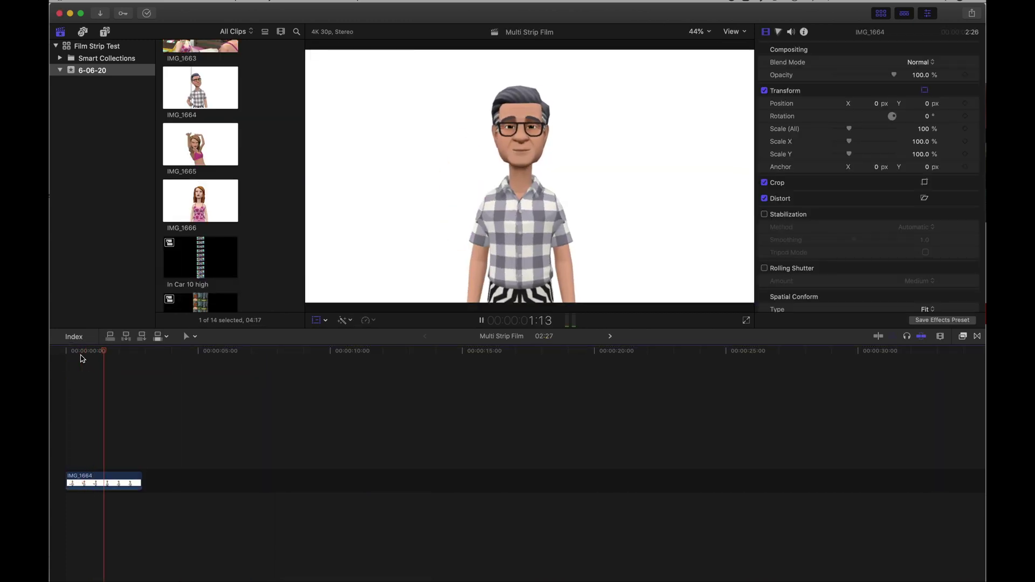
pyautogui.press('space')
pyautogui.hotkey('shift', 't')
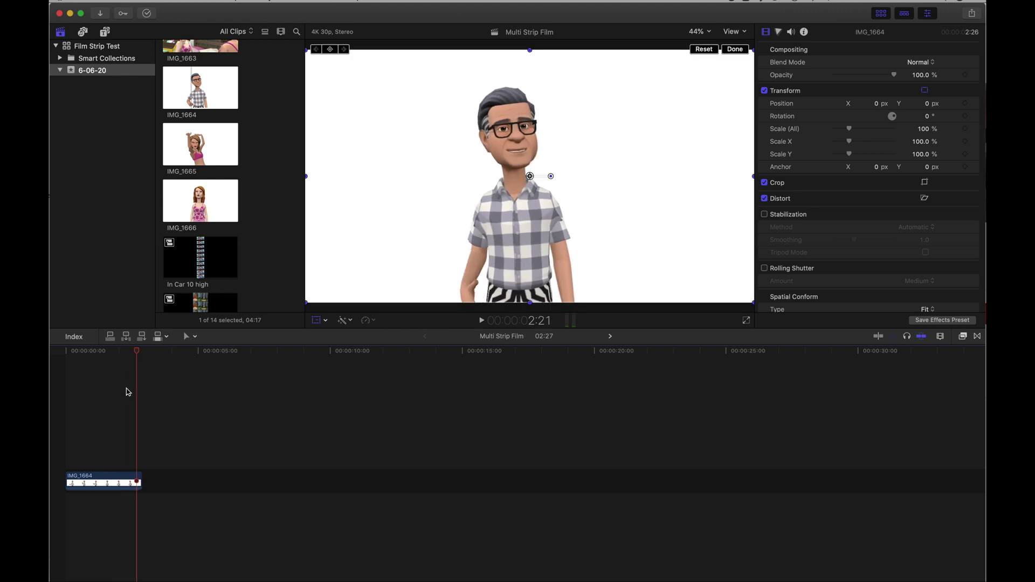
pyautogui.click(108, 476)
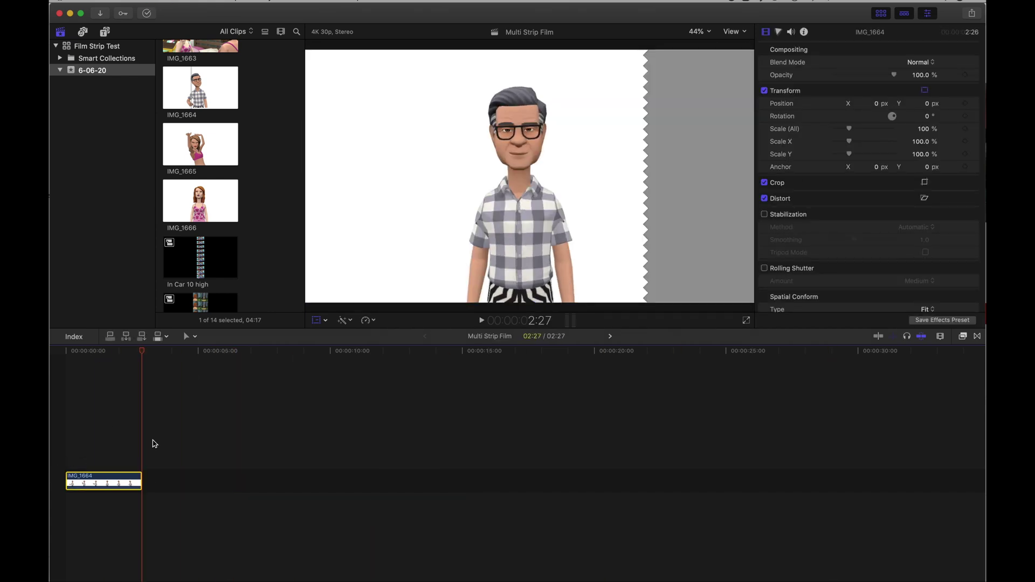
pyautogui.press('super+v')
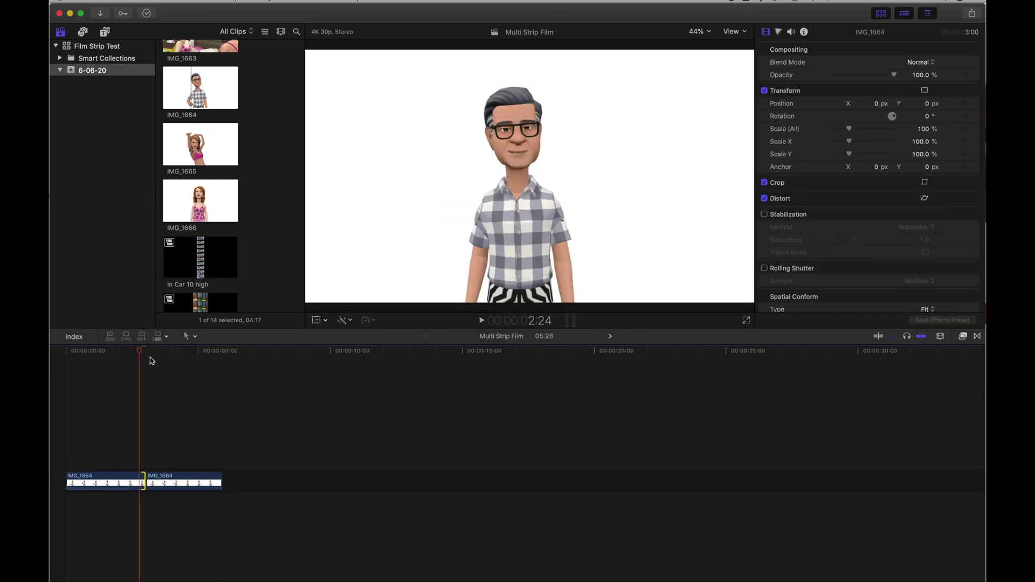
pyautogui.hotkey('shift', 'z')
pyautogui.press('super+z')
pyautogui.click(256, 480)
pyautogui.press('super+v')
pyautogui.press('space')
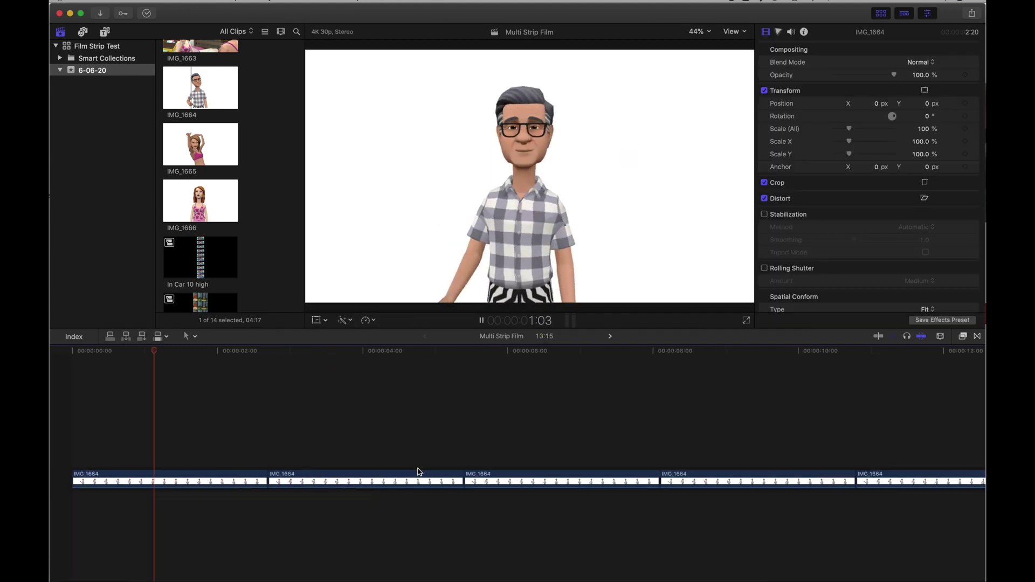
# Combine all copies into the Oupa loop compound clip and paste Shape Mask and Bad TV attributes onto it.
pyautogui.press('super+a')
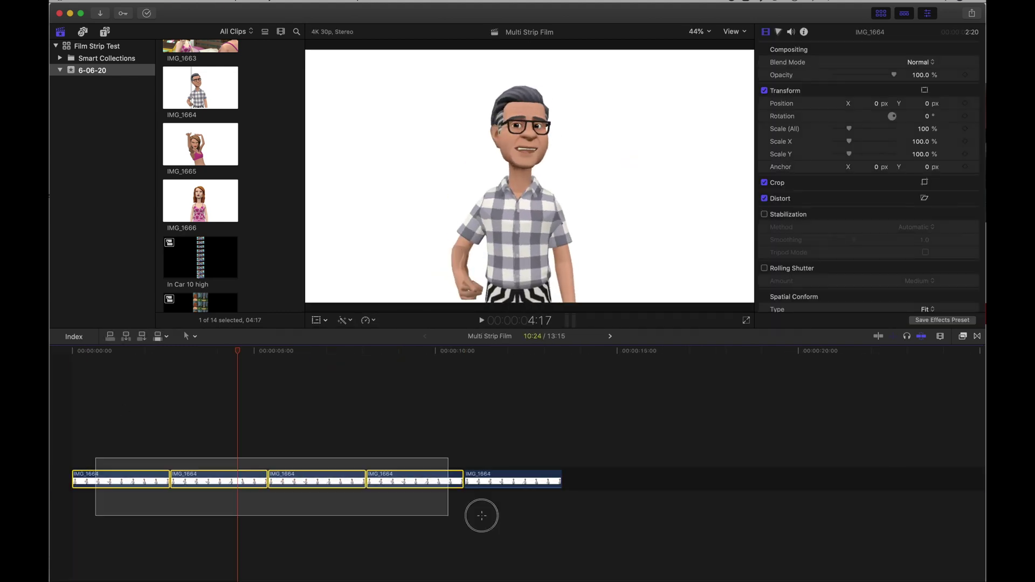
pyautogui.hotkey('alt', 'g')
pyautogui.press('Return')
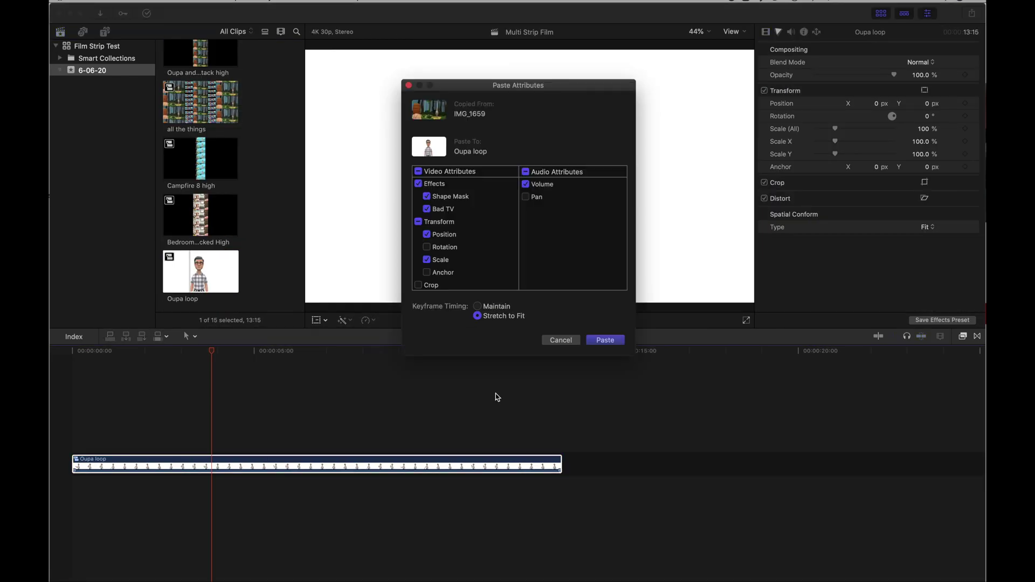
pyautogui.rightClick(286, 392)
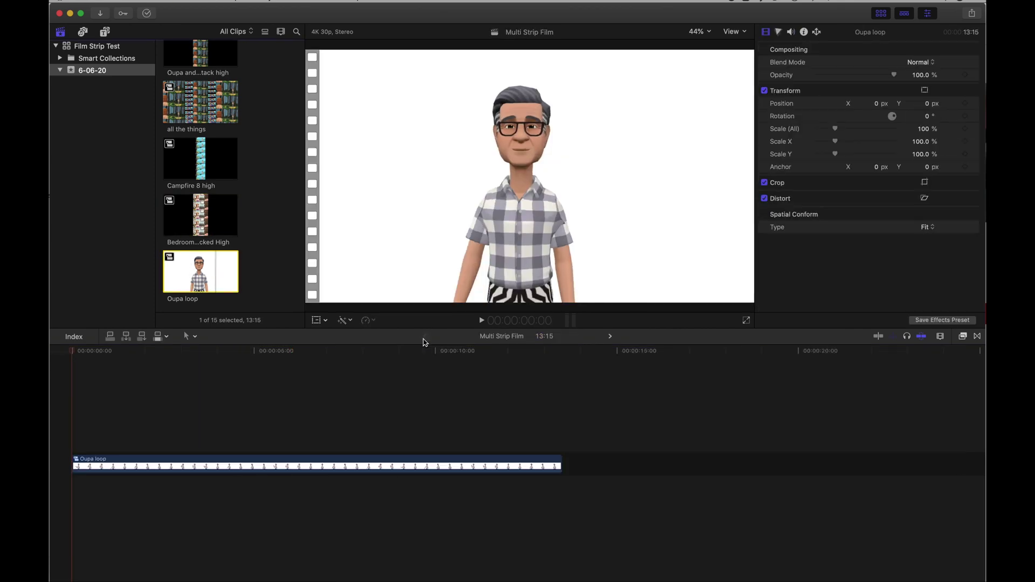
pyautogui.press('super+shift+v')
pyautogui.press('Return')
# Arrange the 25%-scaled Oupa loop copies into a vertical stack, the top copy at the top.
pyautogui.moveTo(895, 80); pyautogui.dragTo(907, 83)
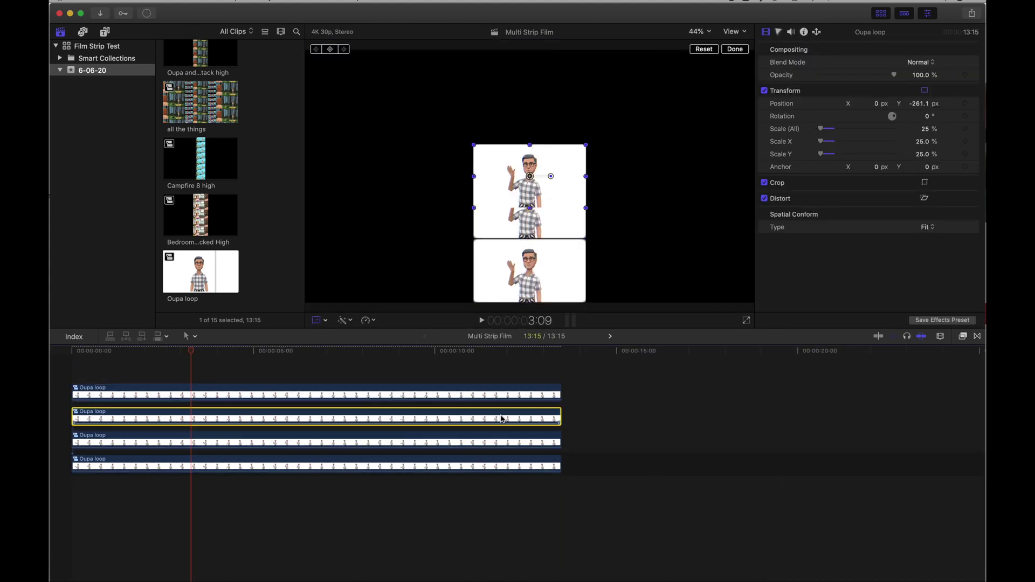
pyautogui.moveTo(566, 193); pyautogui.dragTo(572, 219)
pyautogui.moveTo(110, 397); pyautogui.dragTo(118, 398)
pyautogui.click(80, 360)
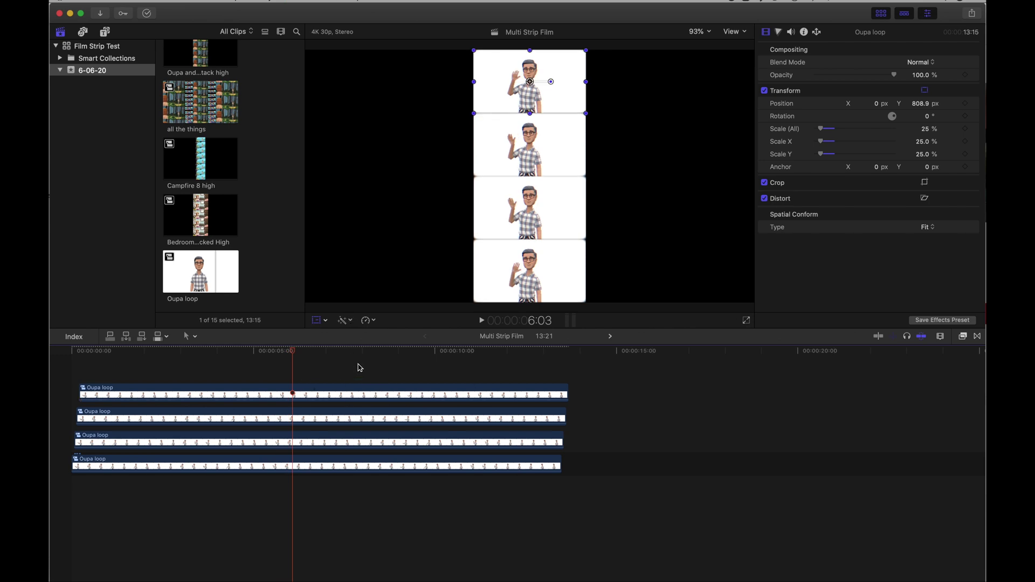
# Select all four Oupa loop clips and start a New Compound Clip from them.
pyautogui.moveTo(324, 512); pyautogui.dragTo(388, 369)
pyautogui.rightClick(292, 394)
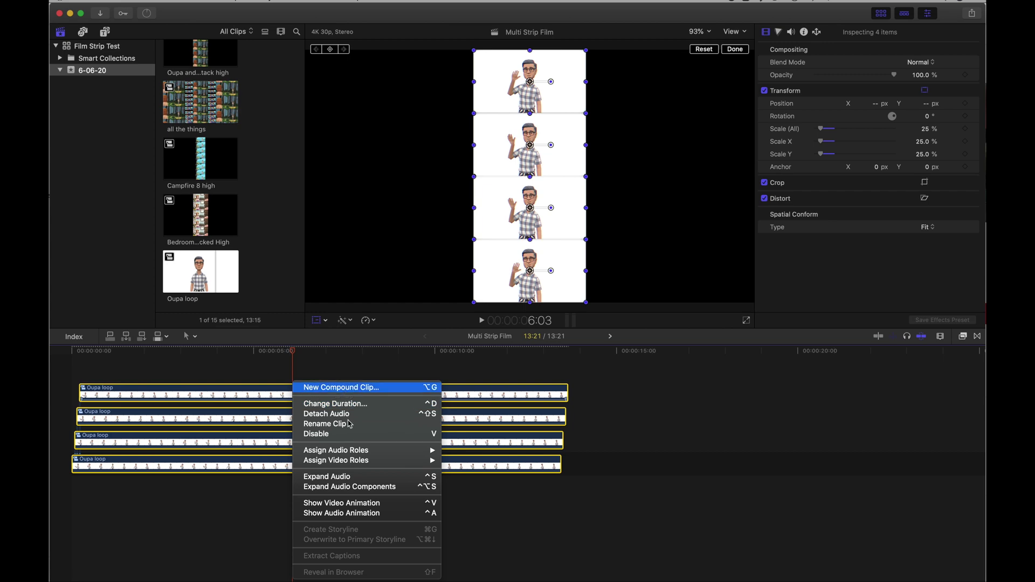
pyautogui.click(345, 387)
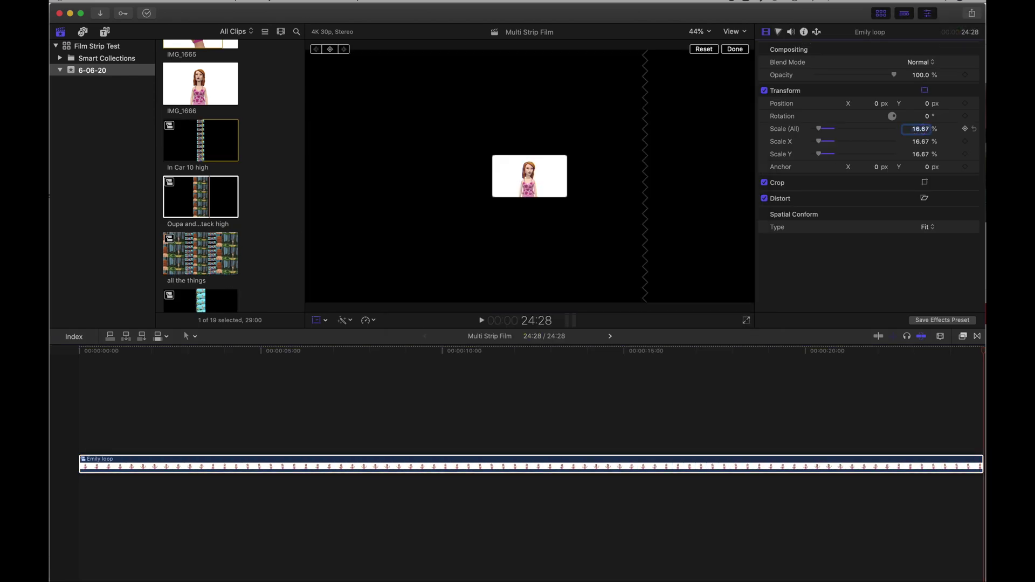
# Move the last Emily loop copy down the frame and stop full-screen playback.
pyautogui.click(538, 187)
pyautogui.moveTo(538, 187); pyautogui.dragTo(511, 277)
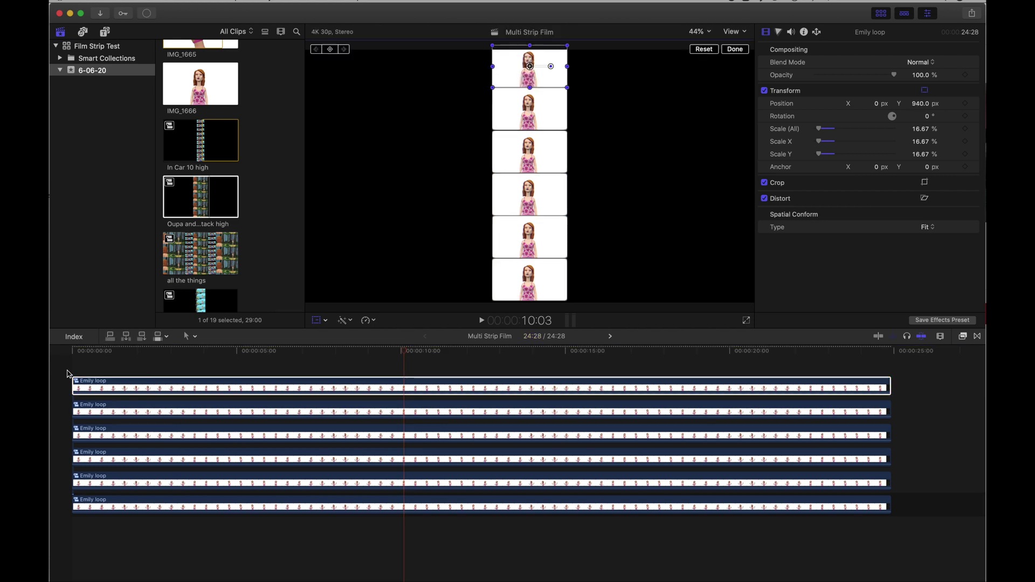
pyautogui.click(76, 383)
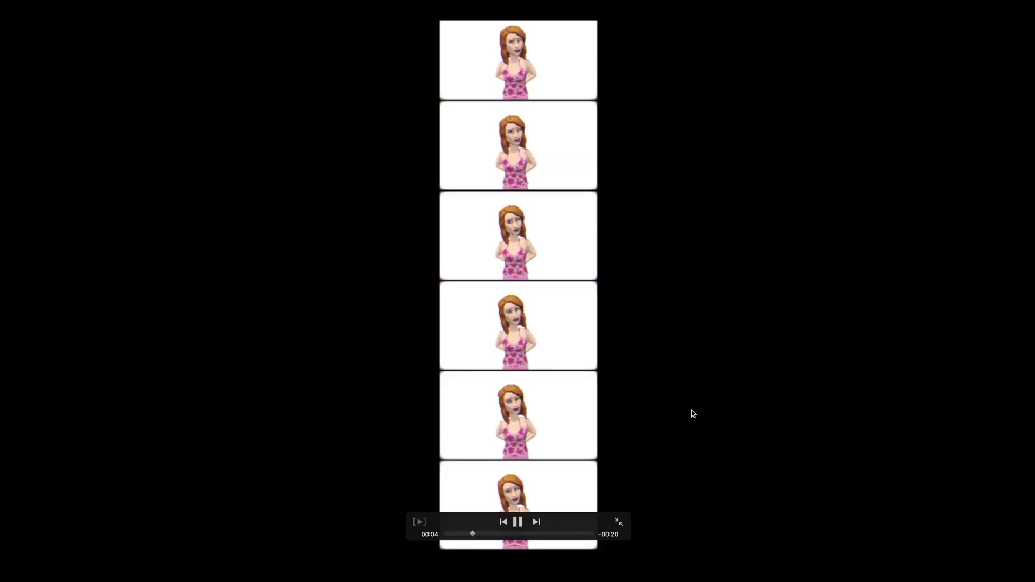
pyautogui.press('Escape')
pyautogui.press('space')
# Combine the six stacked Emily loop clips into a compound clip named 'Emily 6 high'.
pyautogui.moveTo(157, 541); pyautogui.dragTo(252, 401)
pyautogui.rightClick(252, 402)
pyautogui.click(280, 386)
pyautogui.write('Emi')
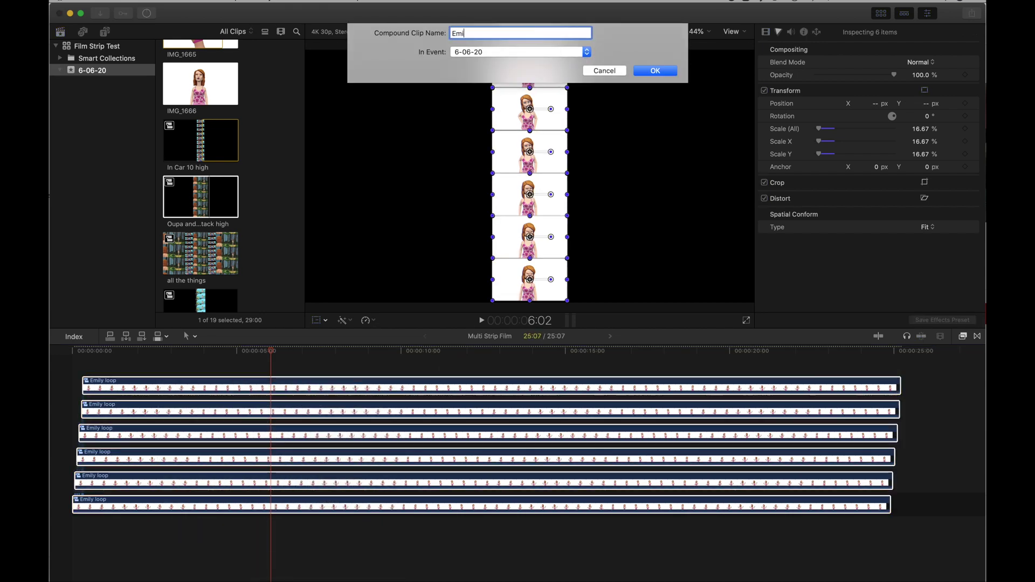
pyautogui.write('ly 6 high')
pyautogui.press('Return')
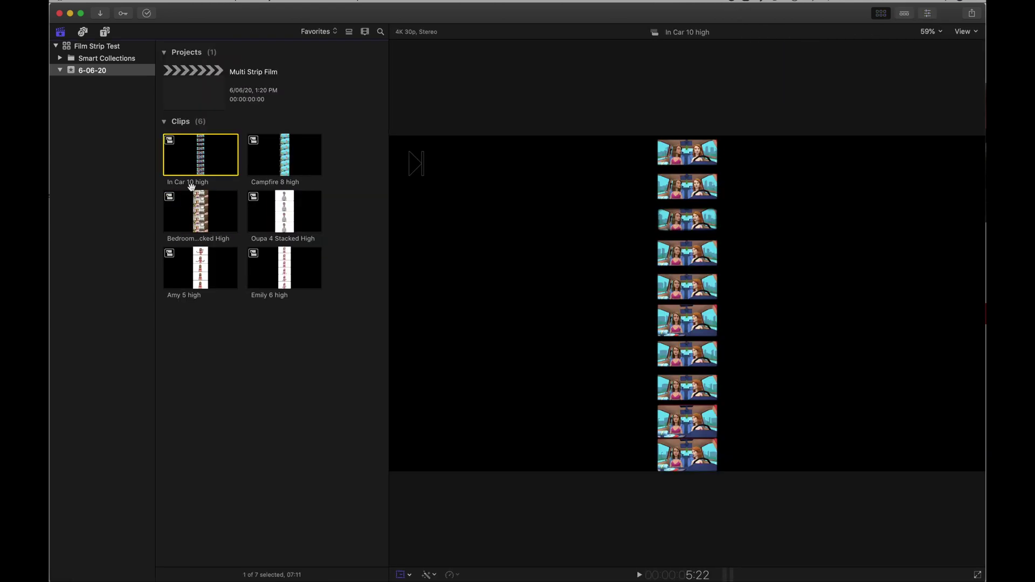
pyautogui.click(265, 170)
pyautogui.click(270, 213)
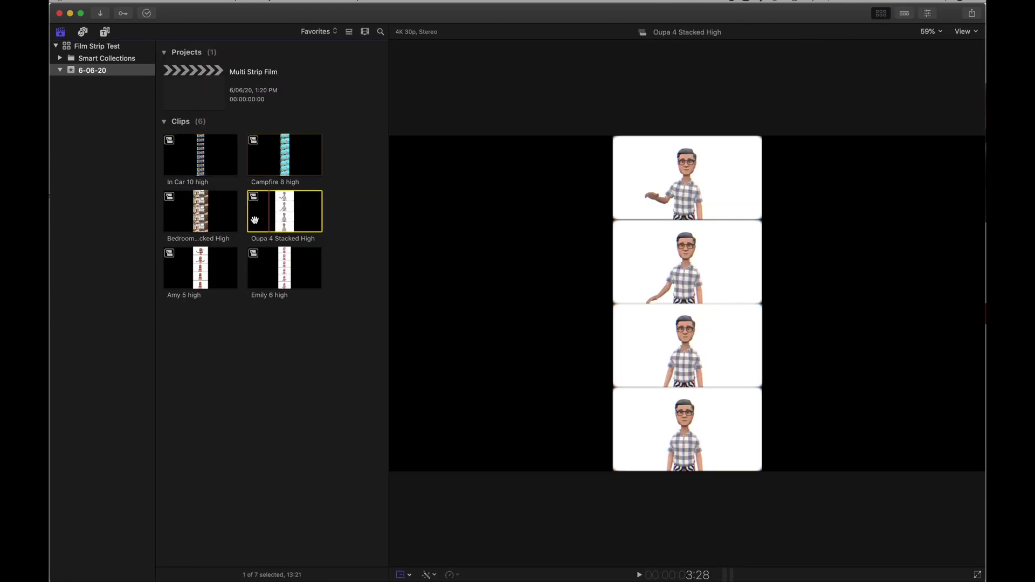
pyautogui.click(222, 220)
pyautogui.click(202, 269)
pyautogui.click(277, 269)
pyautogui.click(209, 167)
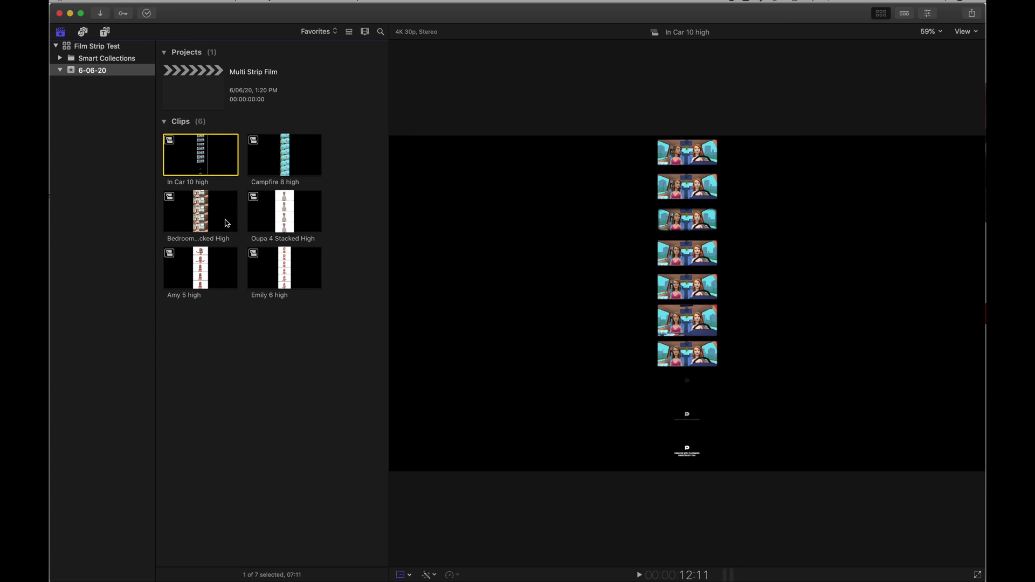
# Add the In Car 10 high and Oupa 4 Stacked High strips to Multi Strip Film, shifting Oupa right.
pyautogui.press('ctrl+super+2')
pyautogui.moveTo(203, 157); pyautogui.dragTo(134, 489)
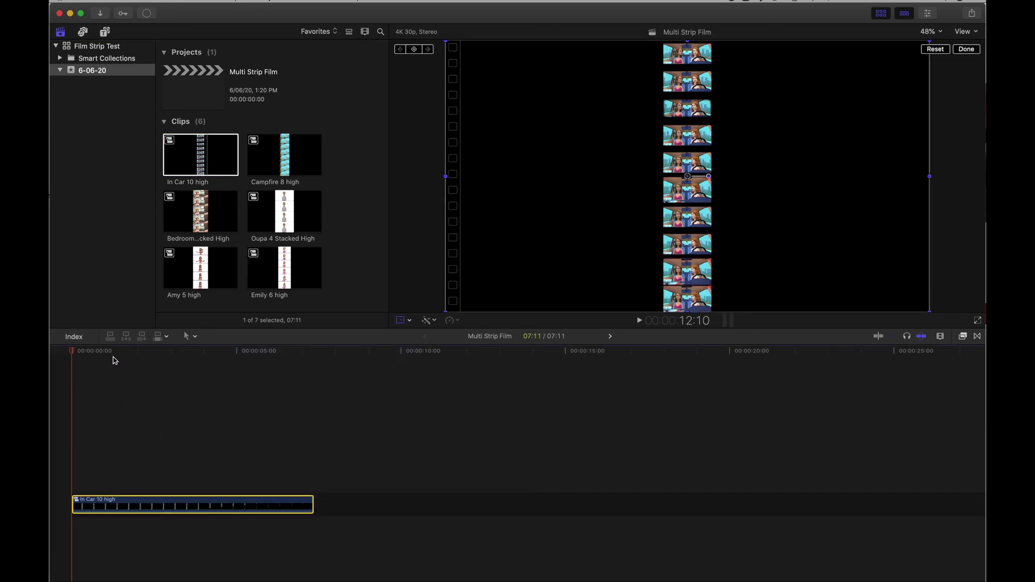
pyautogui.click(109, 353)
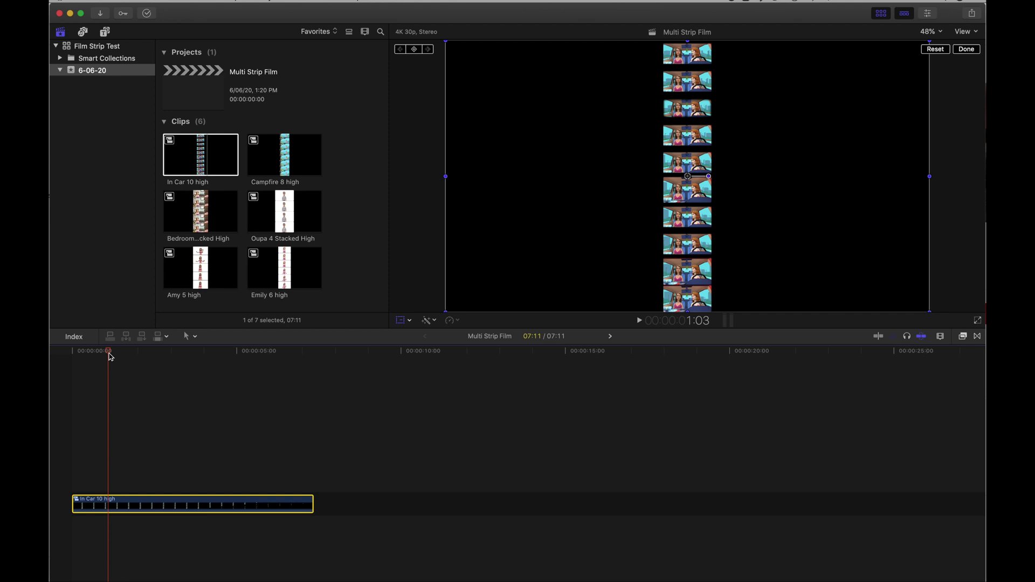
pyautogui.click(277, 216)
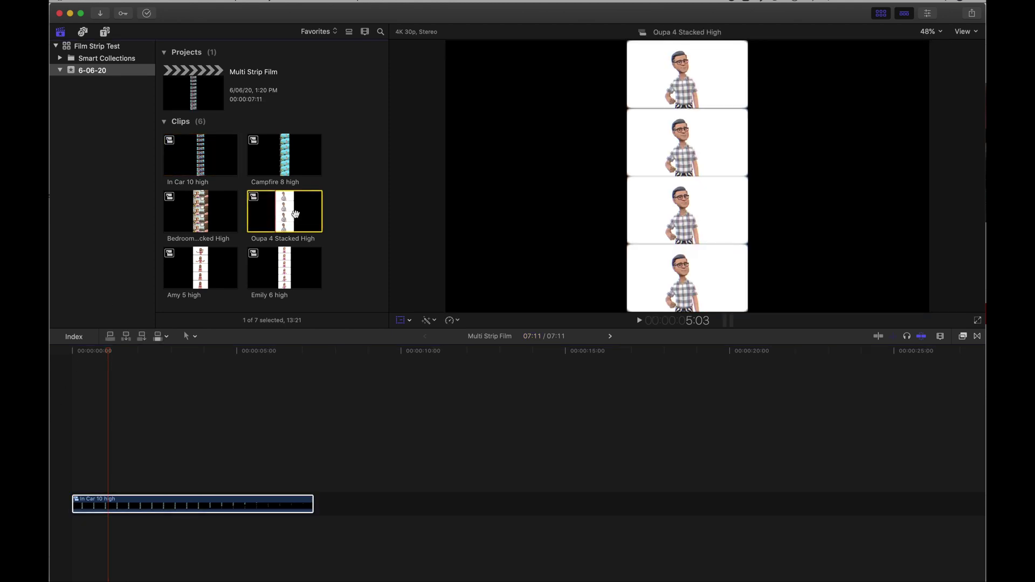
pyautogui.hotkey('shift', 't')
pyautogui.moveTo(297, 210); pyautogui.dragTo(206, 485)
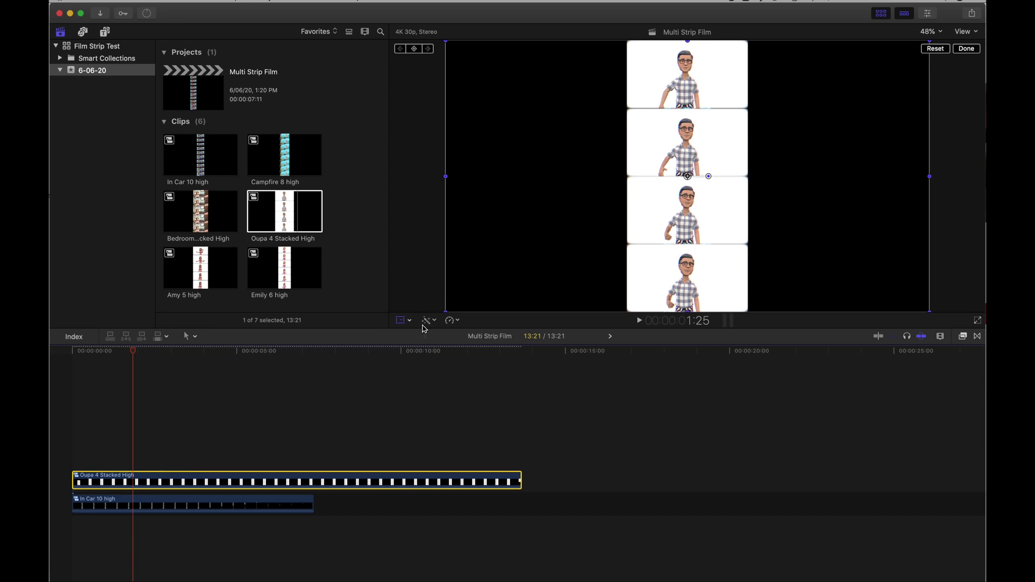
pyautogui.moveTo(691, 220); pyautogui.dragTo(786, 216)
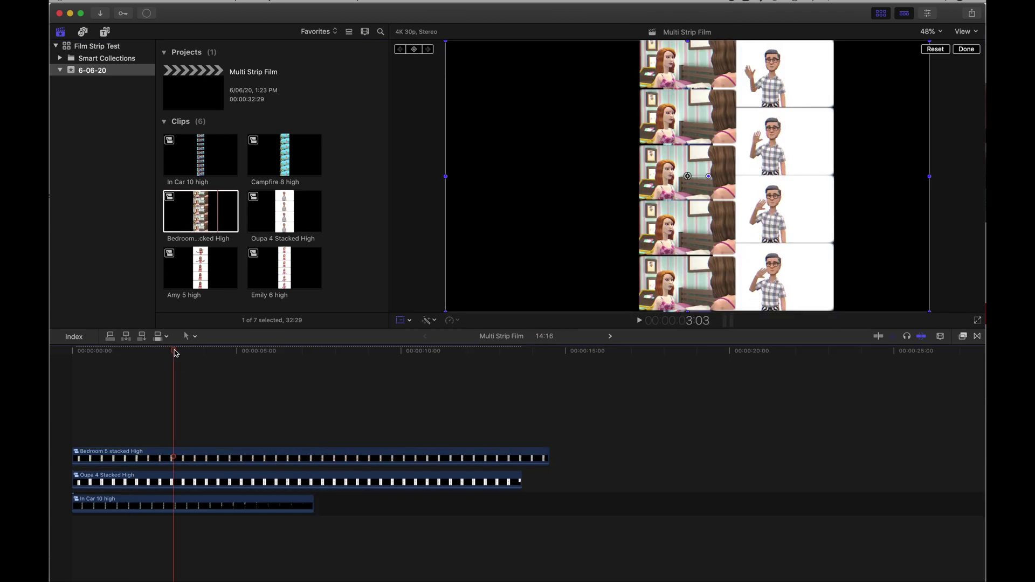
# Add the Bedroom, Amy and Emily 6 high strips and place the top In Car strip at left.
pyautogui.moveTo(601, 294); pyautogui.dragTo(527, 293)
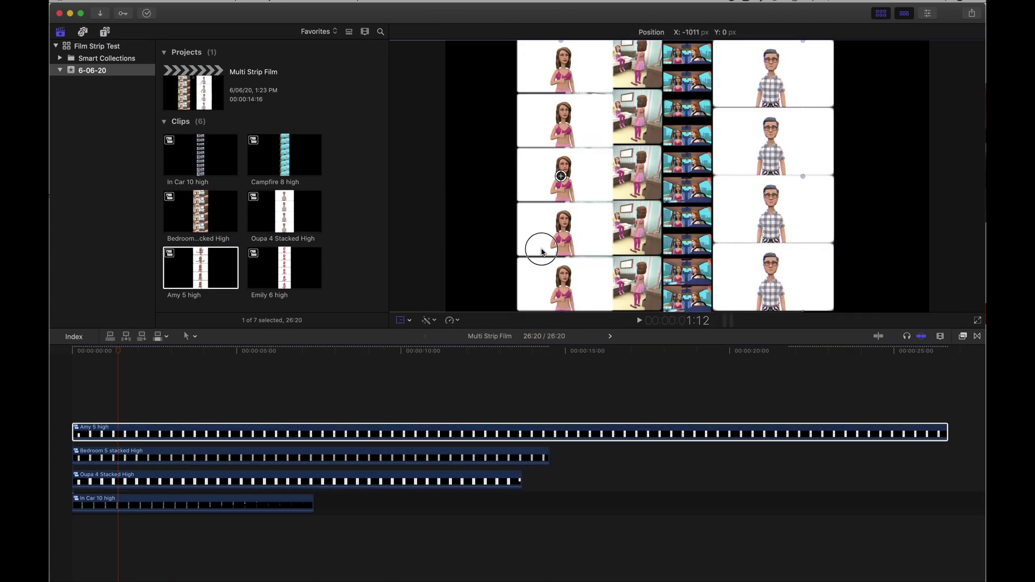
pyautogui.moveTo(541, 252); pyautogui.dragTo(853, 205)
pyautogui.click(236, 504)
pyautogui.moveTo(688, 211); pyautogui.dragTo(806, 212)
pyautogui.click(284, 268)
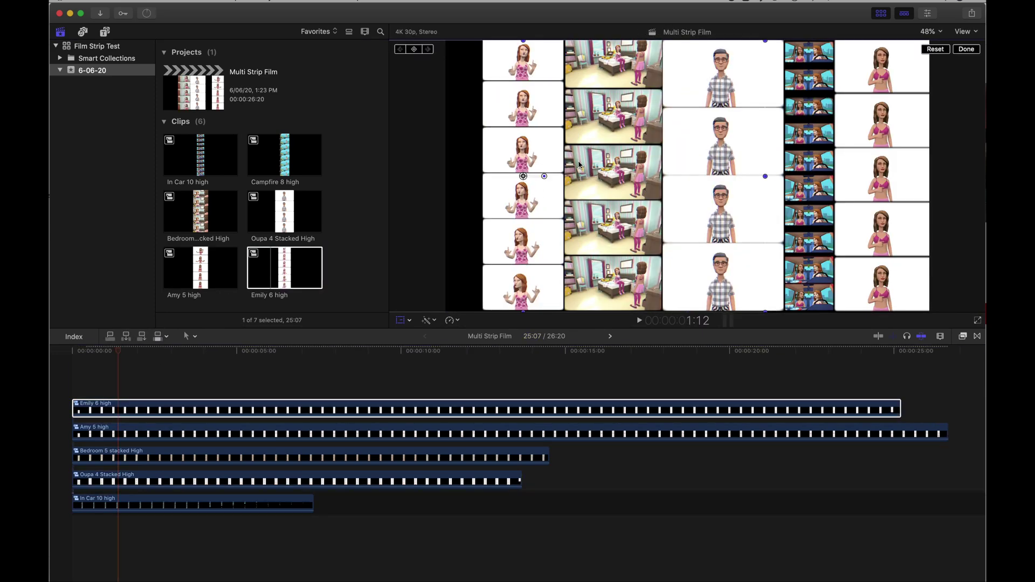
pyautogui.moveTo(201, 155); pyautogui.dragTo(76, 383)
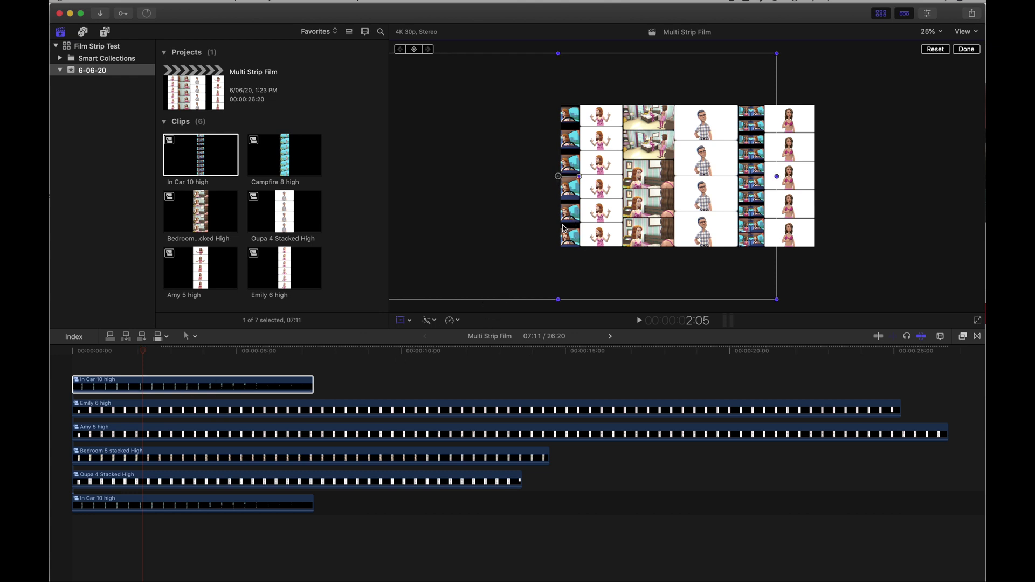
pyautogui.moveTo(564, 207); pyautogui.dragTo(563, 156)
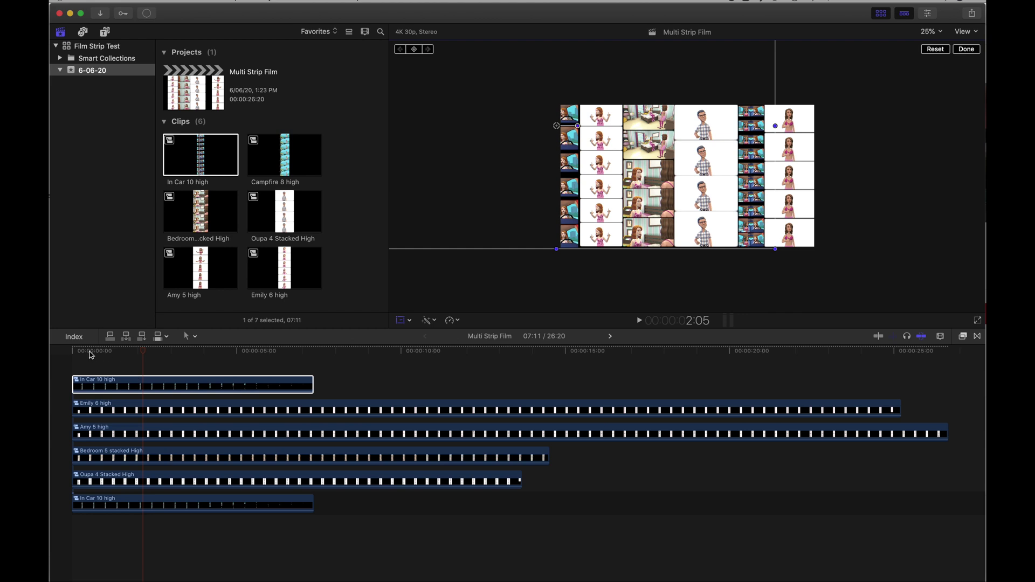
# Add a Position keyframe at the project start to the top In Car 10 high clip (X -1983.8, Y 763.2).
pyautogui.click(90, 353)
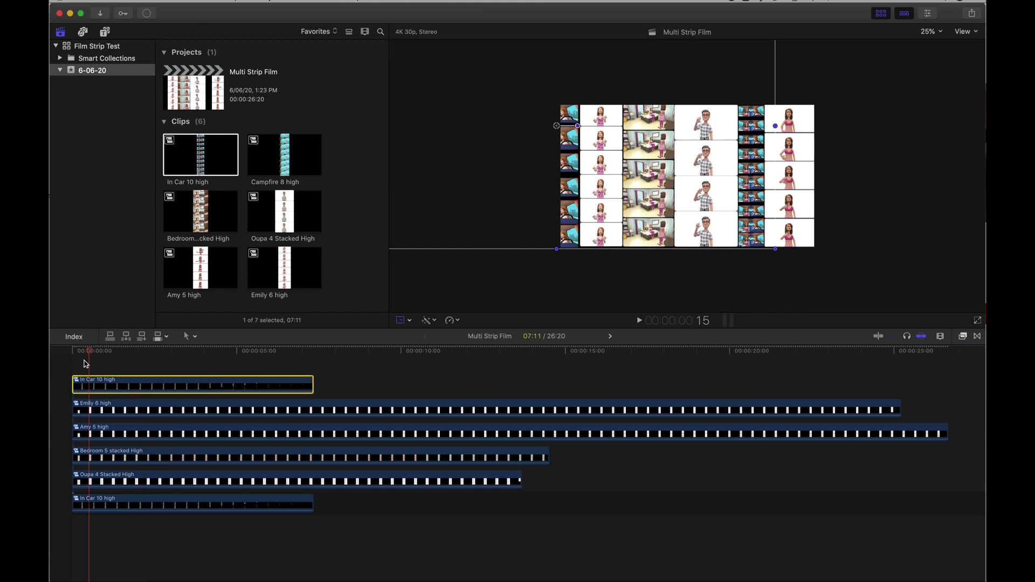
pyautogui.press('Home')
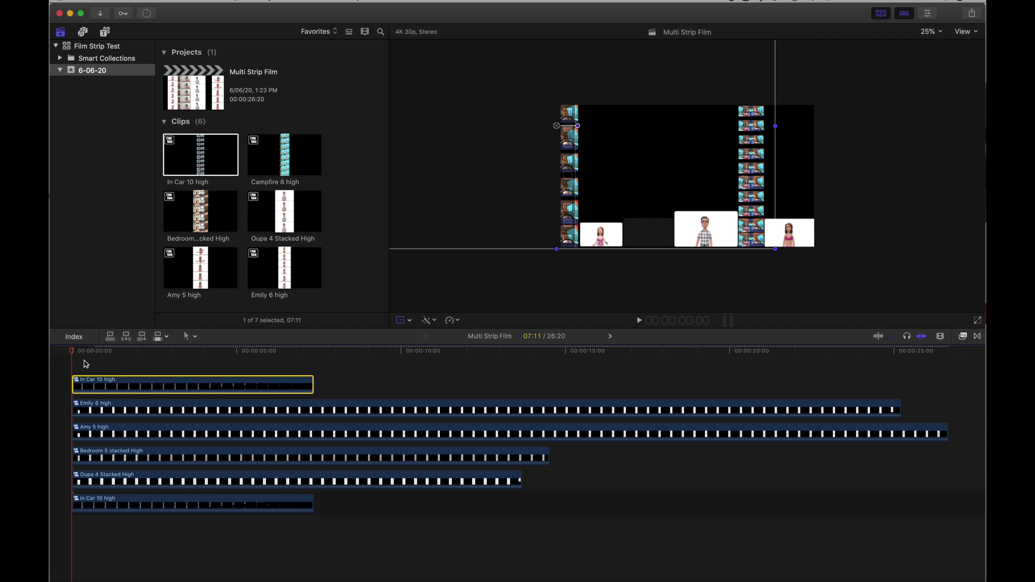
pyautogui.scroll(-1, 84, 382)
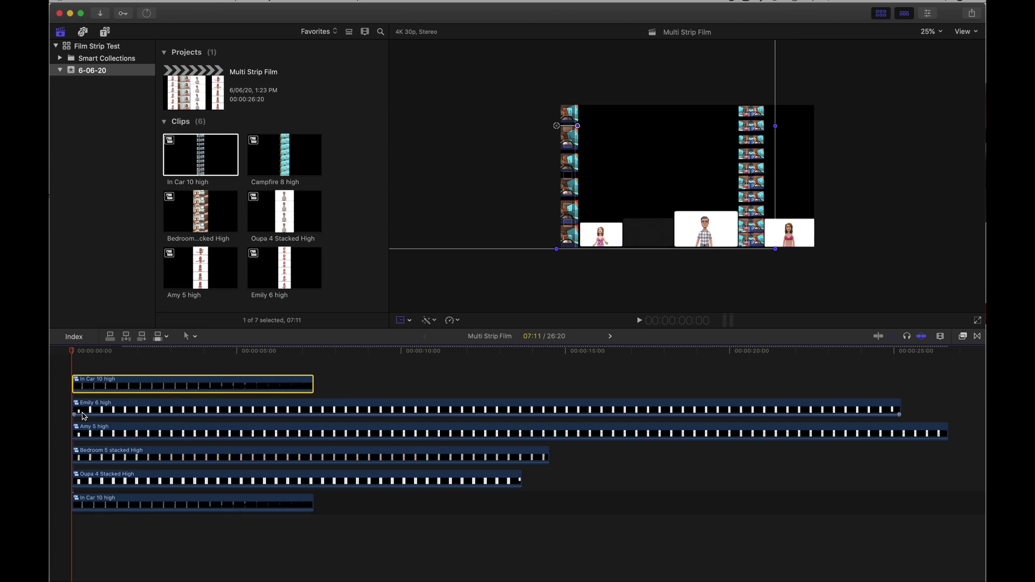
pyautogui.doubleClick(84, 415)
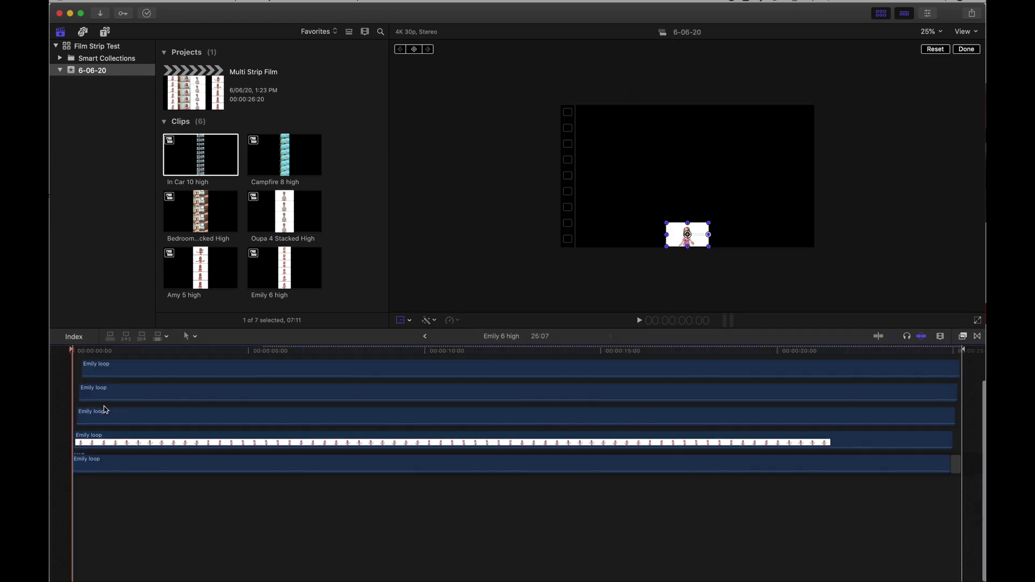
pyautogui.click(424, 335)
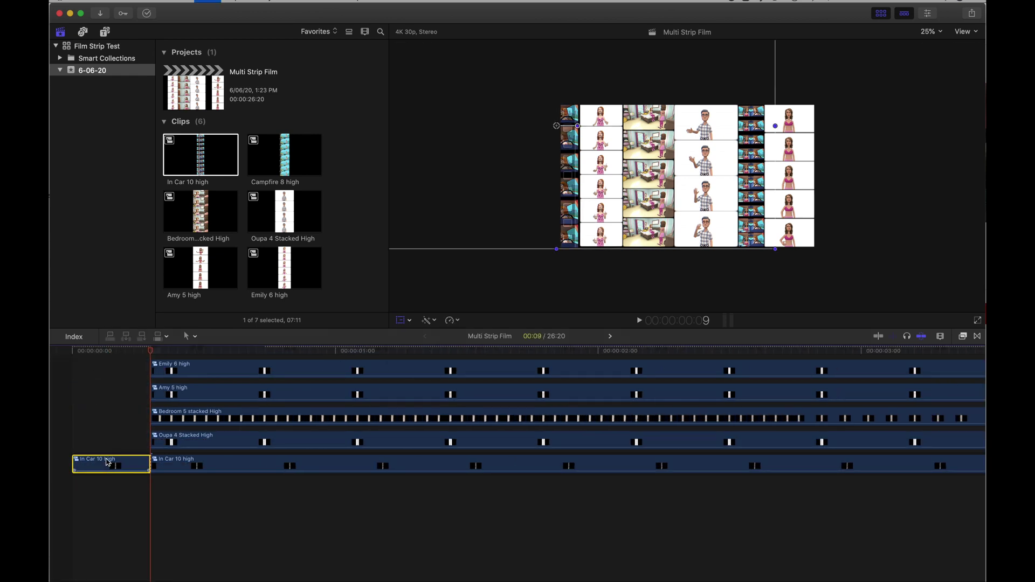
pyautogui.click(135, 337)
pyautogui.press('super+4')
pyautogui.click(965, 104)
# At 3:06, drag the In Car 10 high strip down to add a second Position keyframe.
pyautogui.hotkey('shift', 'z')
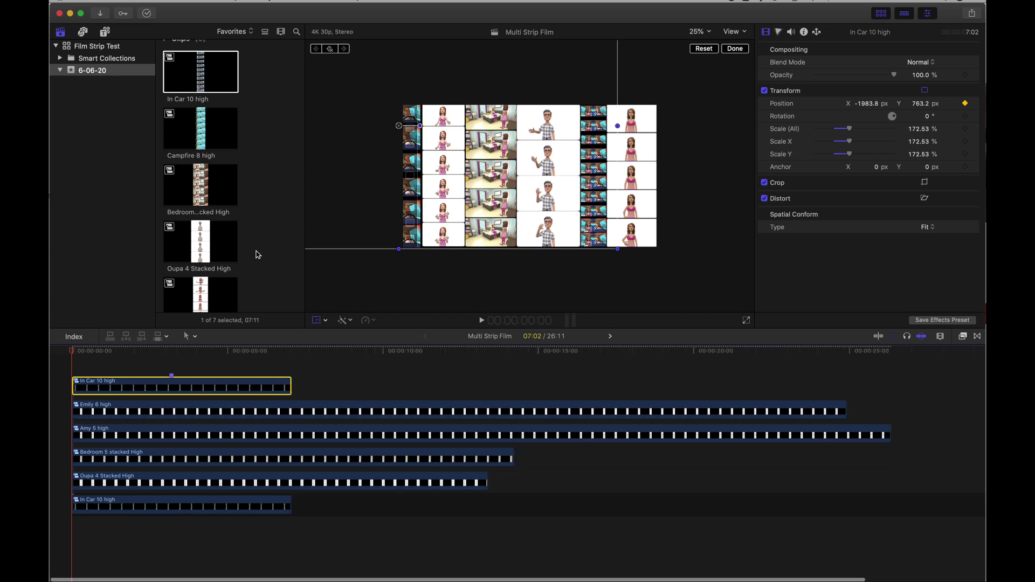
pyautogui.moveTo(71, 351); pyautogui.dragTo(171, 351)
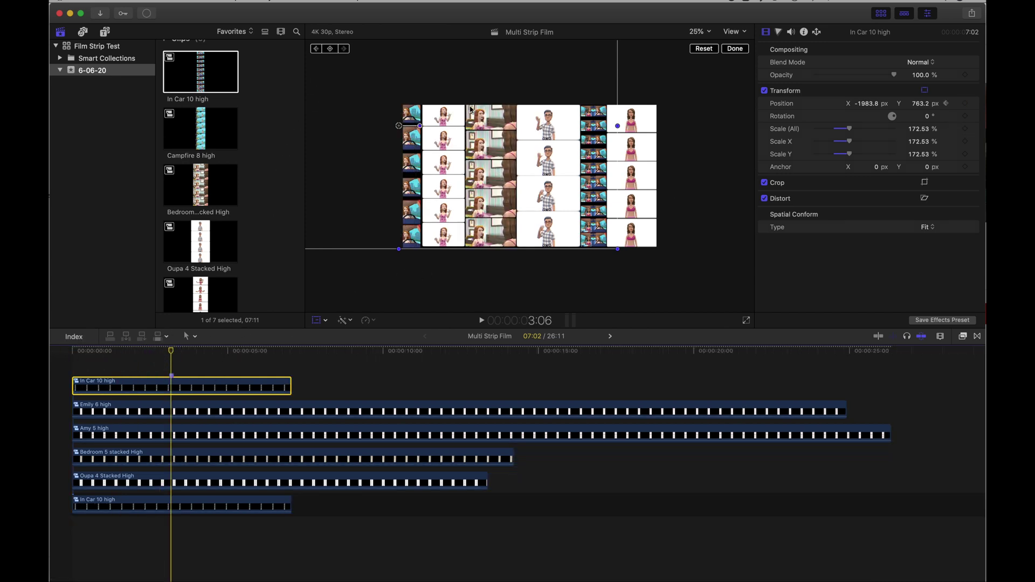
pyautogui.moveTo(446, 122); pyautogui.dragTo(451, 221)
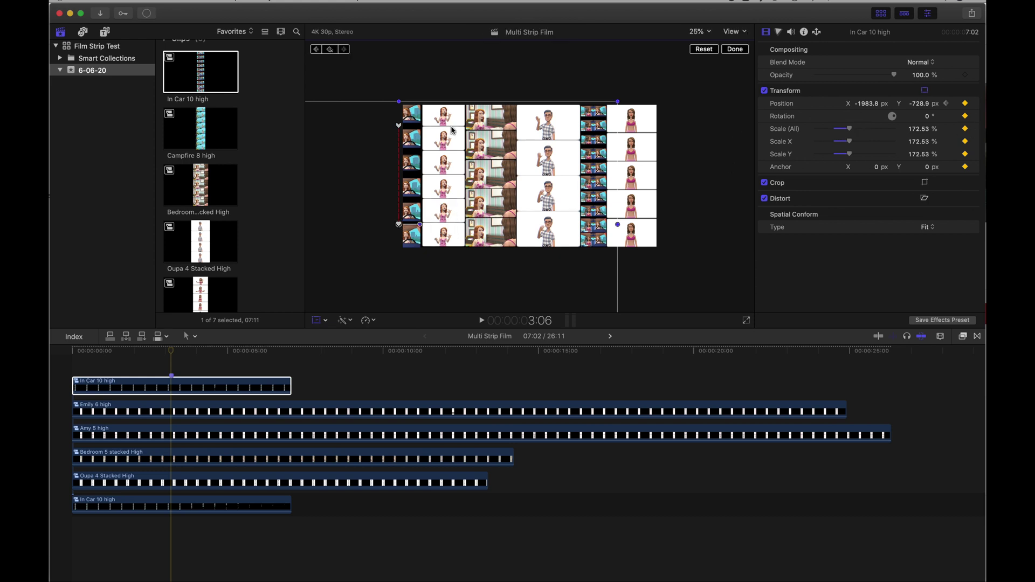
pyautogui.click(736, 50)
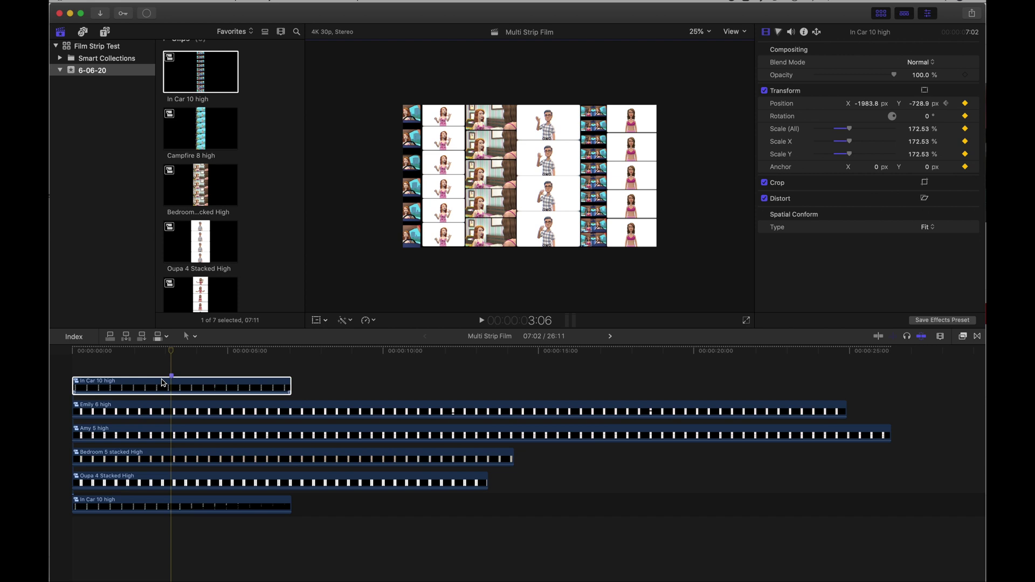
# Preview the pan from the start, then trim the longer strips to end at 6:25.
pyautogui.click(84, 352)
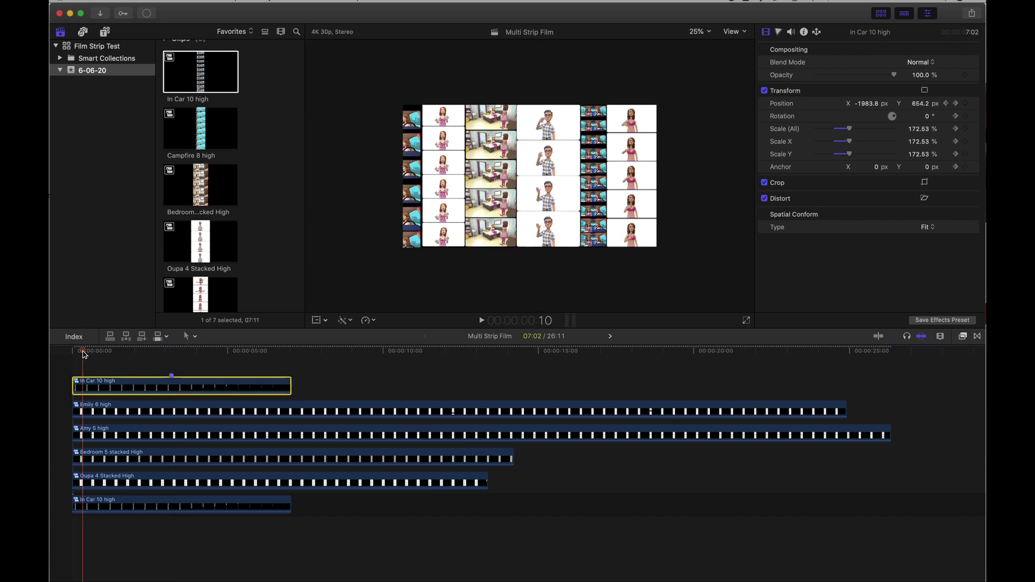
pyautogui.press('space')
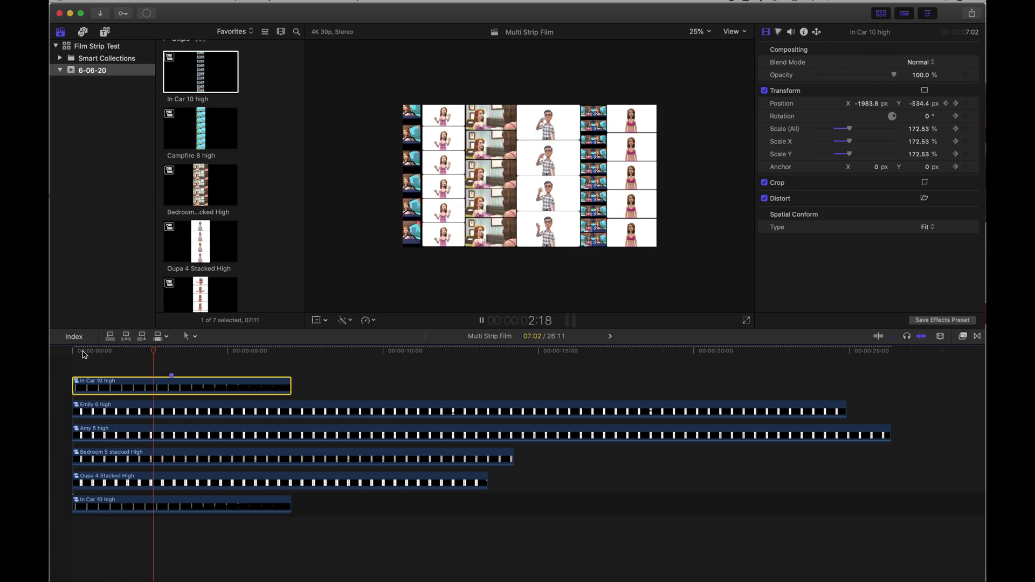
pyautogui.press('space')
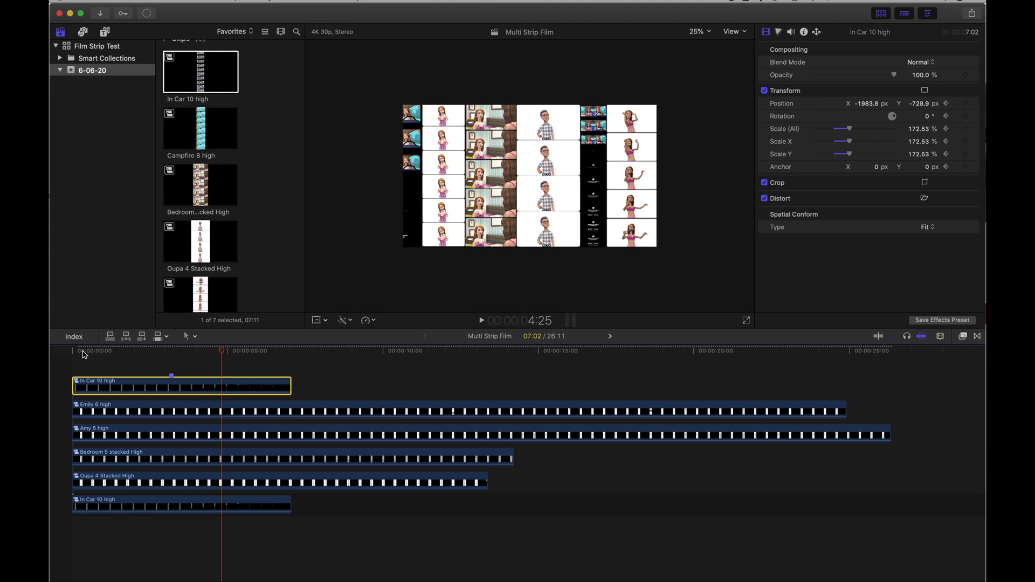
pyautogui.click(284, 351)
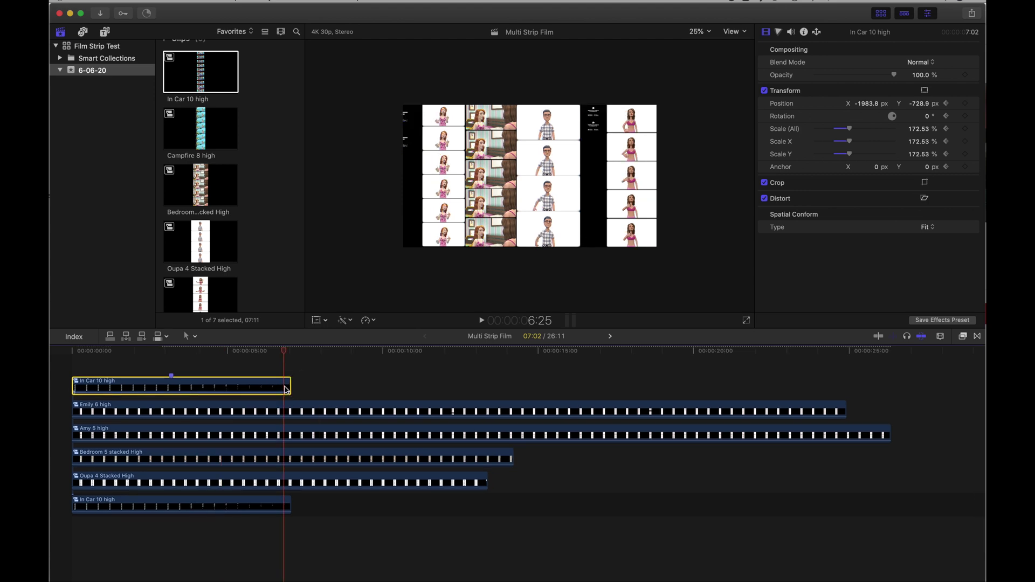
pyautogui.hotkey('alt', ']')
pyautogui.hotkey('alt', ']')
pyautogui.hotkey('alt', ']')
pyautogui.hotkey('alt', ']')
pyautogui.click(122, 353)
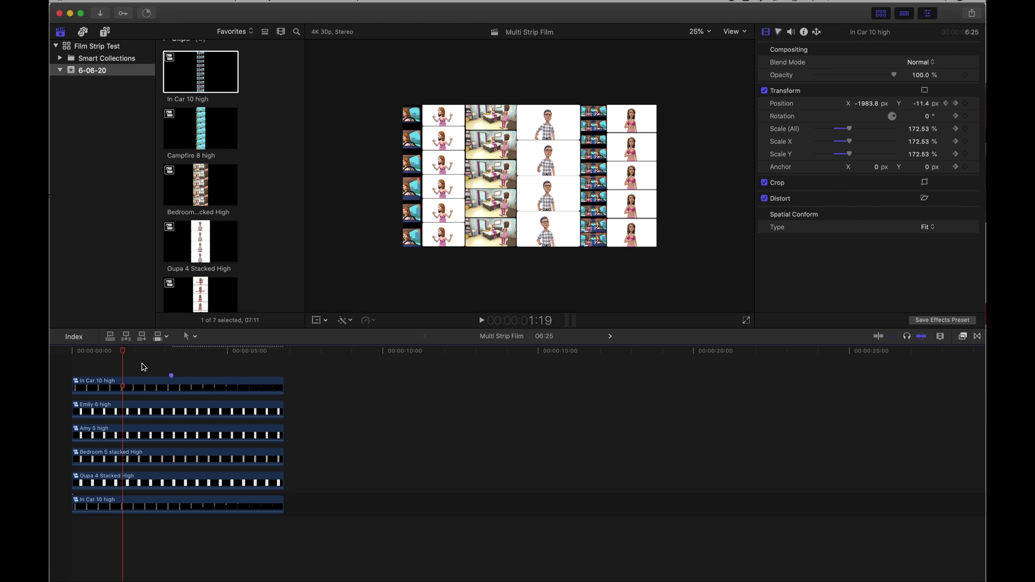
# Select all six strip clips and begin a New Compound Clip named 'Master'.
pyautogui.moveTo(142, 363); pyautogui.dragTo(217, 522)
pyautogui.rightClick(212, 384)
pyautogui.click(253, 387)
pyautogui.write('Mas')
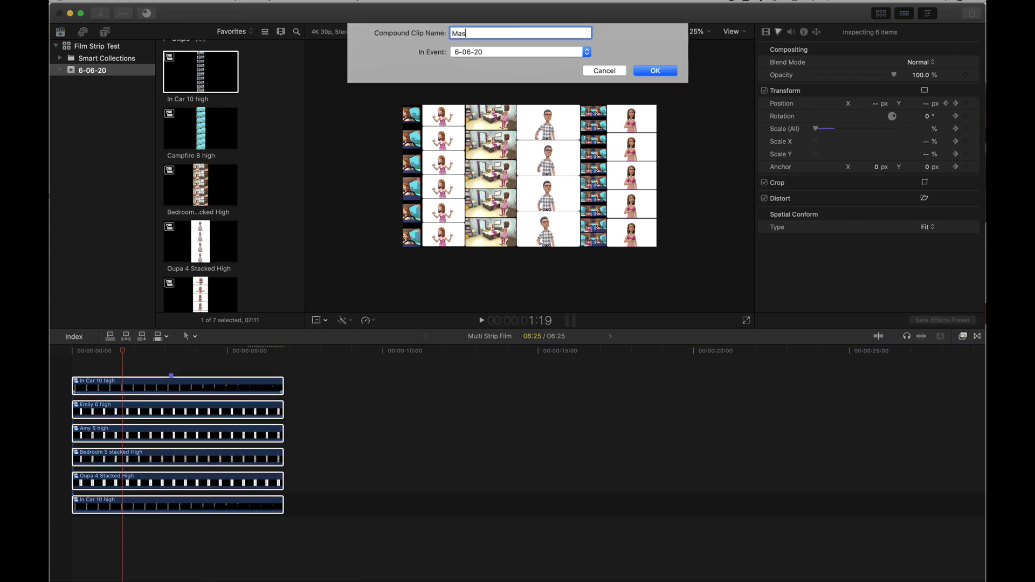
pyautogui.write('ter Clip')
# Create the Master Clip, play it from the start, and turn on the viewer Transform controls.
pyautogui.press('Return')
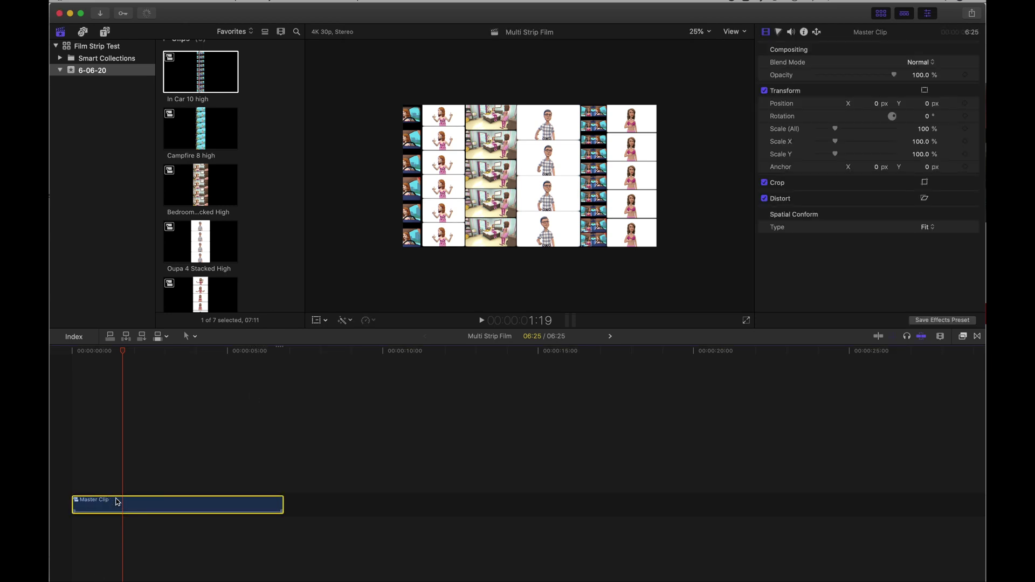
pyautogui.click(112, 352)
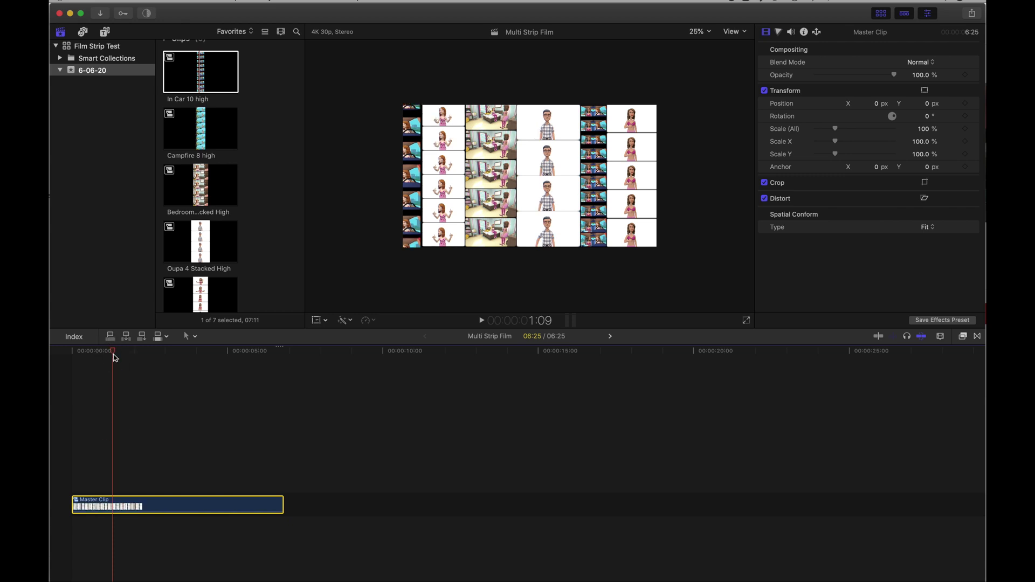
pyautogui.click(75, 353)
pyautogui.press('space')
pyautogui.press('space')
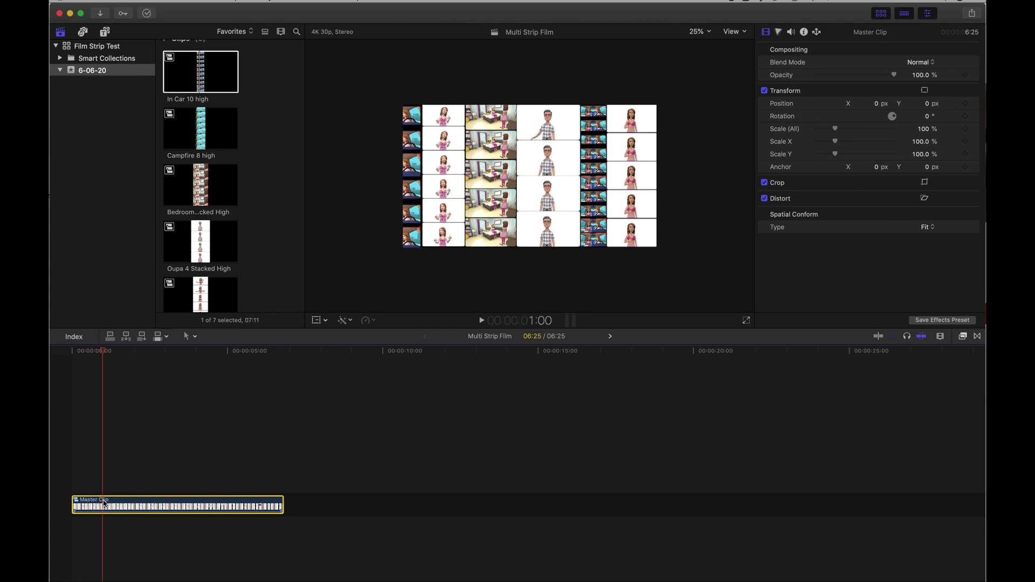
pyautogui.click(316, 320)
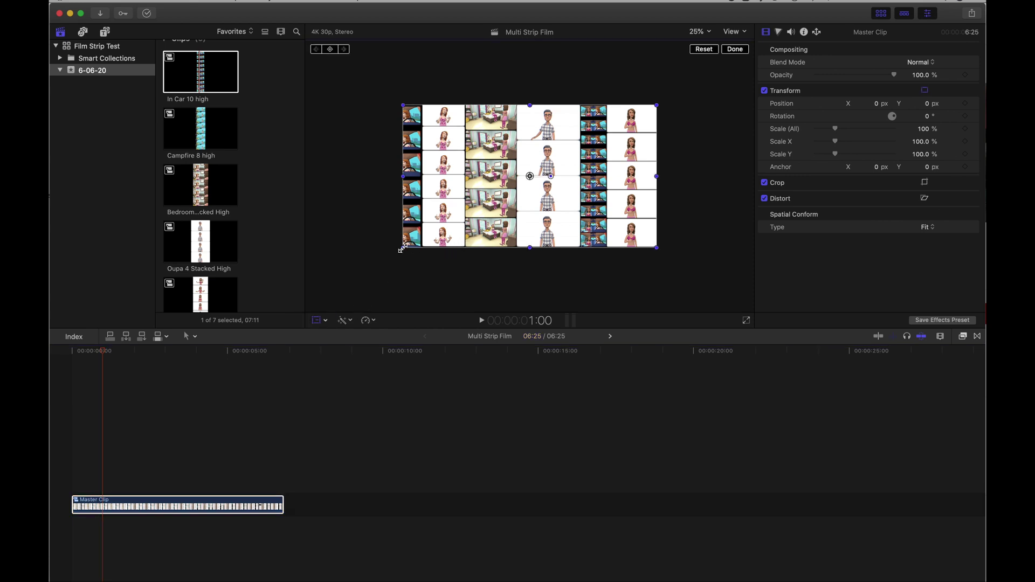
# Zoom the Master Clip to 417.91% on one frame and keyframe Position and Scale at the start.
pyautogui.moveTo(401, 249); pyautogui.dragTo(324, 302)
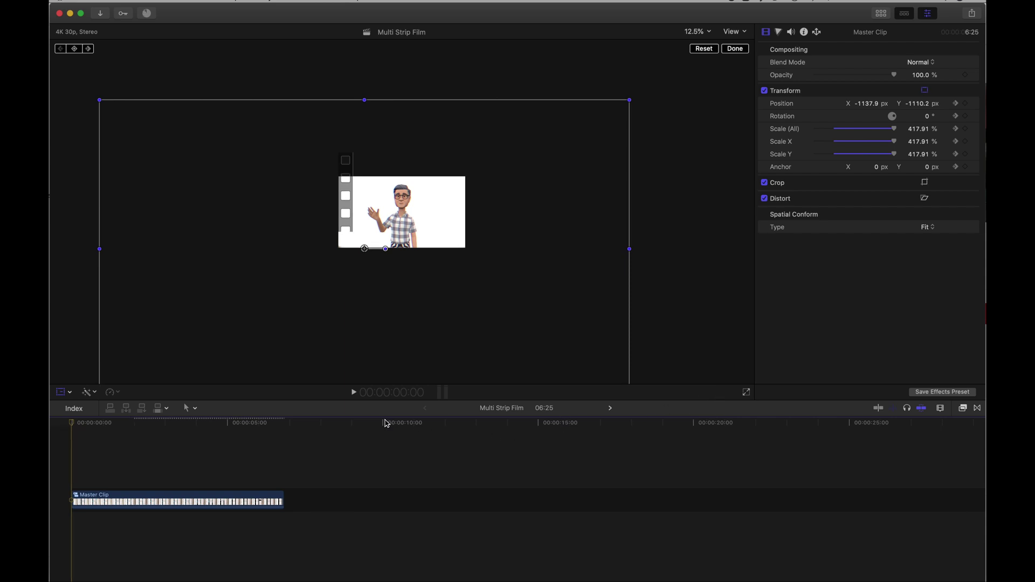
pyautogui.click(70, 429)
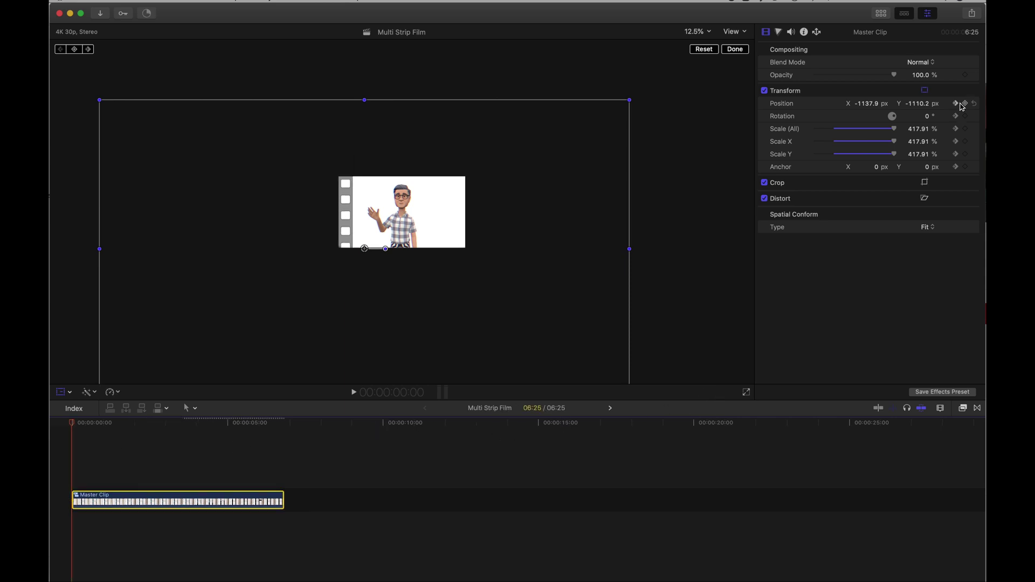
pyautogui.click(964, 103)
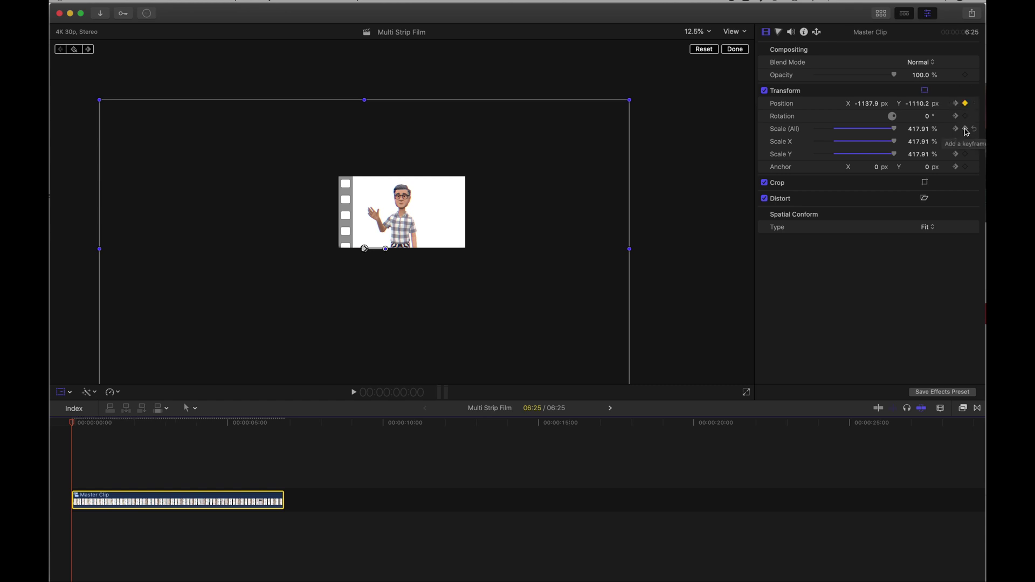
pyautogui.click(965, 129)
pyautogui.press('space')
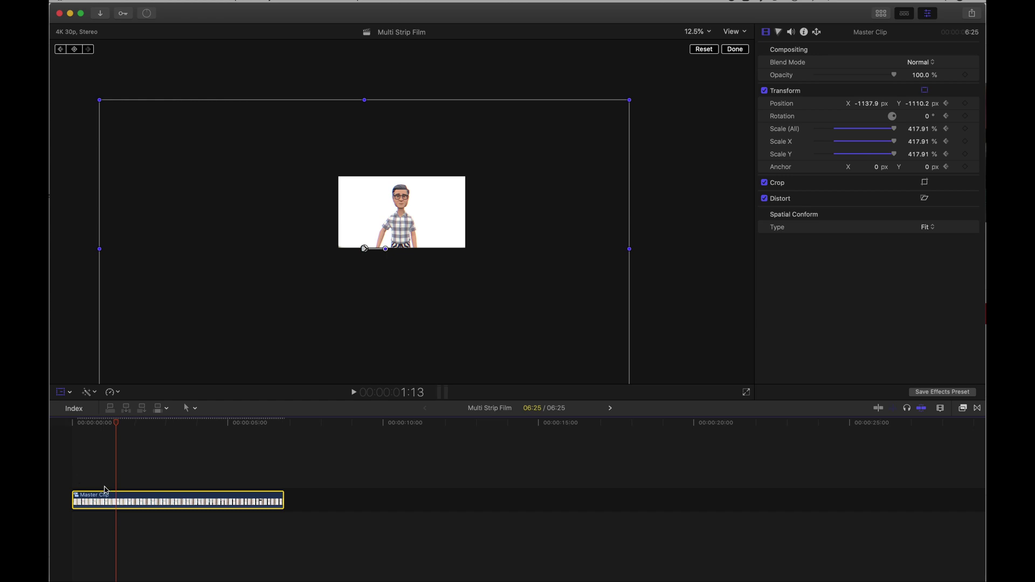
# Show the Master Clip's video animation and copy its Position and Scale keyframes to 1:13.
pyautogui.rightClick(141, 499)
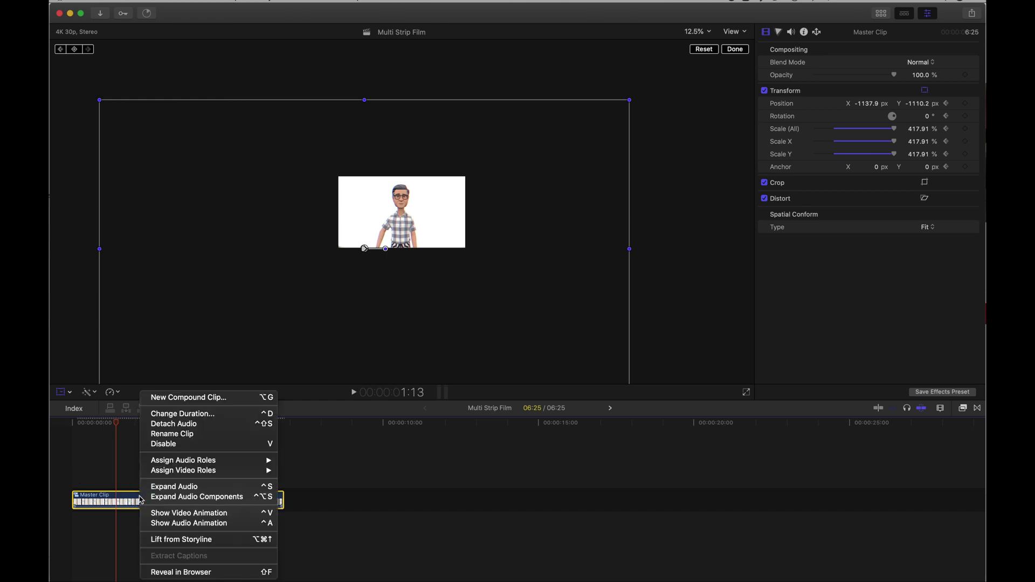
pyautogui.click(200, 514)
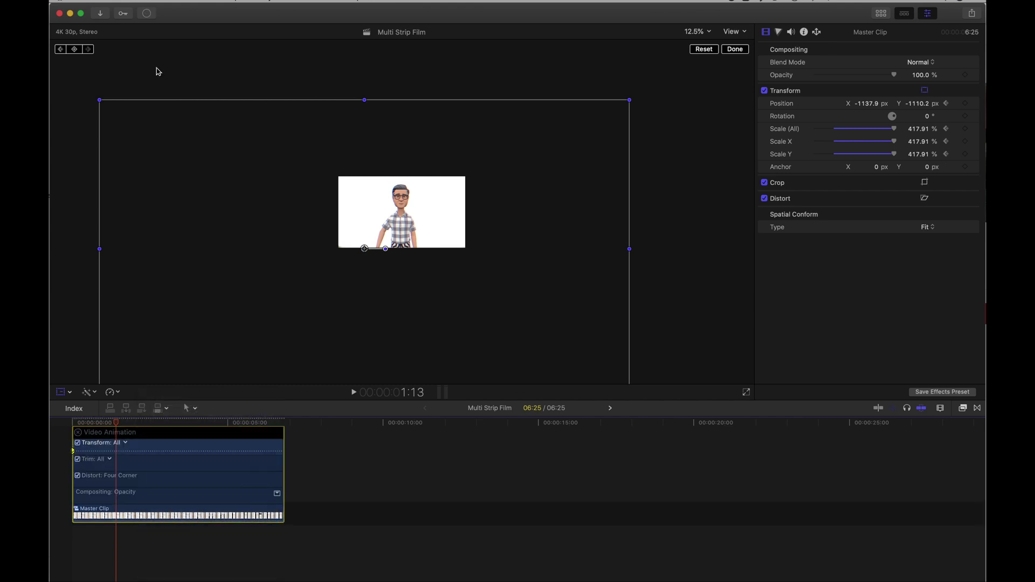
pyautogui.click(161, 2)
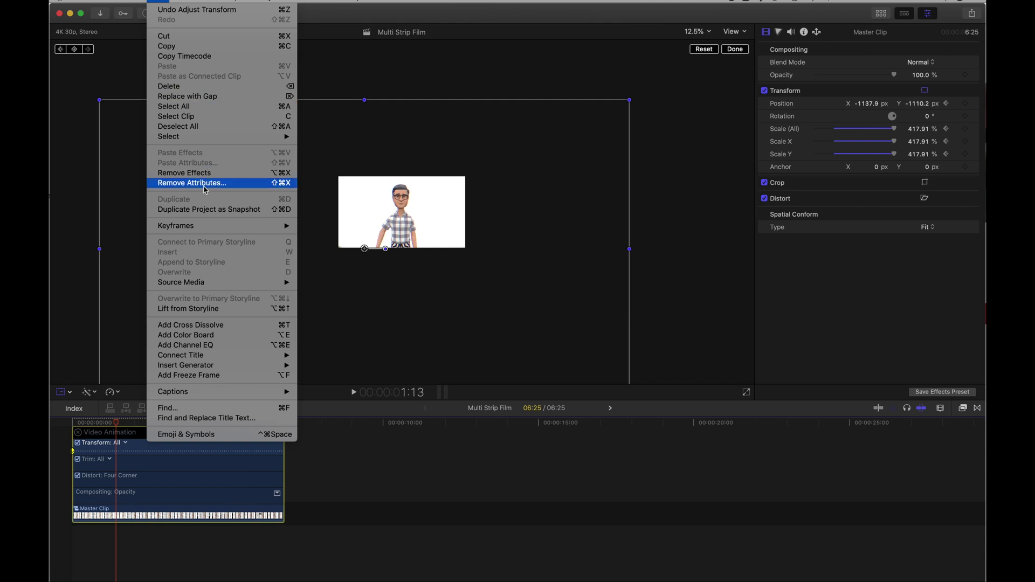
pyautogui.moveTo(210, 226)
pyautogui.click(332, 238)
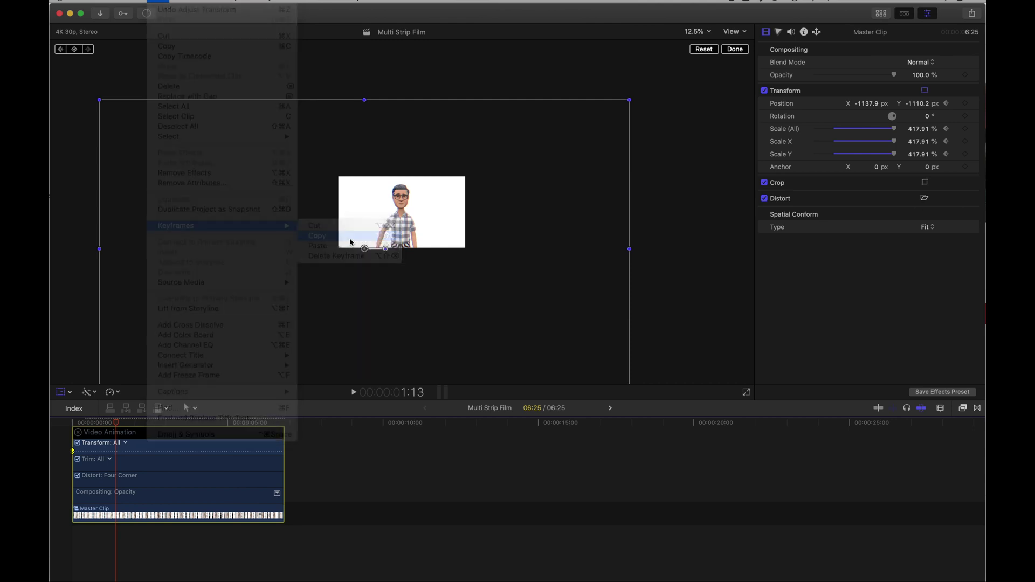
pyautogui.click(161, 1)
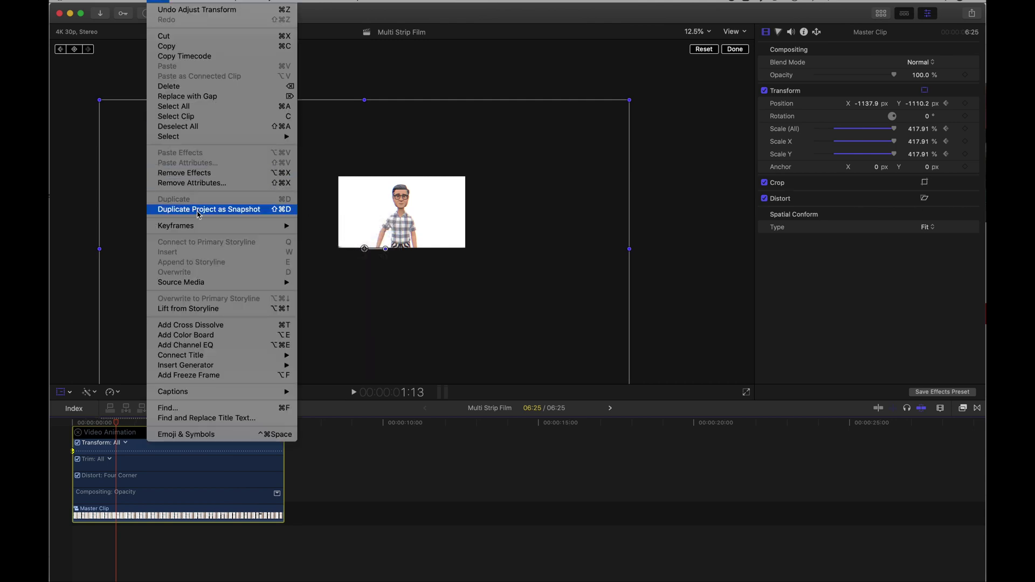
pyautogui.moveTo(208, 225)
pyautogui.click(337, 248)
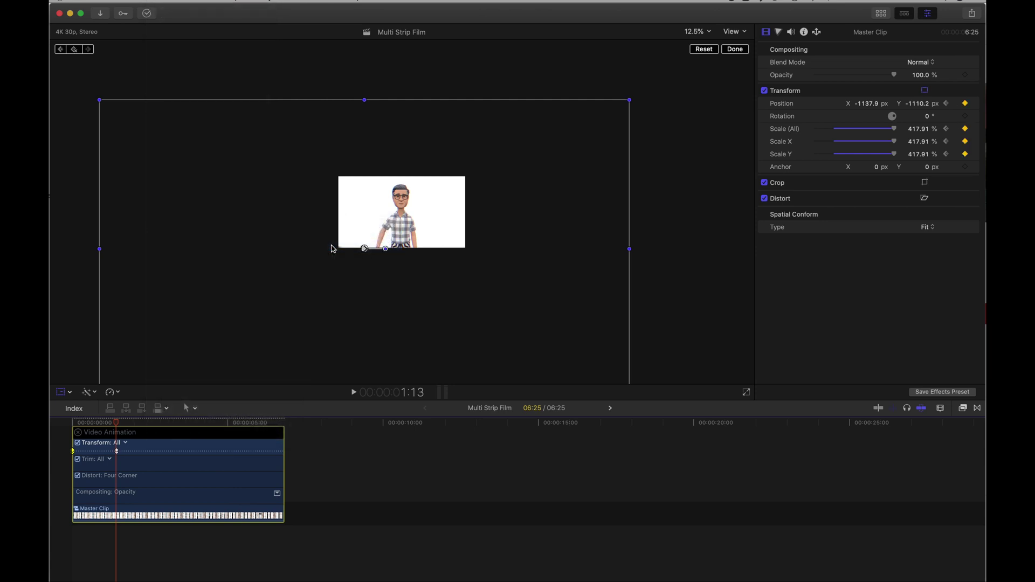
# At 2:12, keyframe the Master Clip zoomed out to 220% and panned right.
pyautogui.moveTo(120, 427)
pyautogui.mouseDown()
pyautogui.moveTo(76, 425)
pyautogui.moveTo(115, 430)
pyautogui.mouseUp()
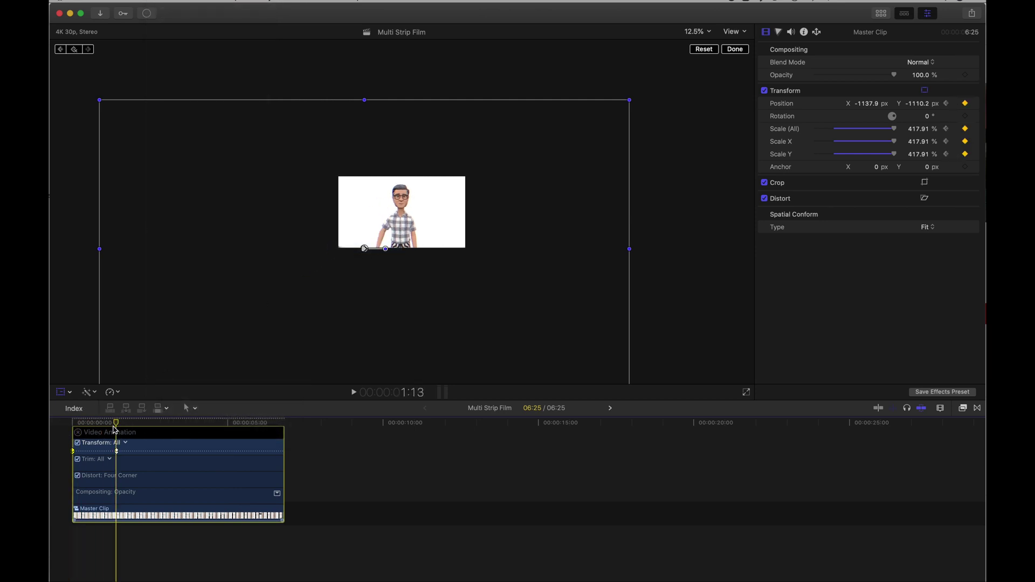
pyautogui.press('space')
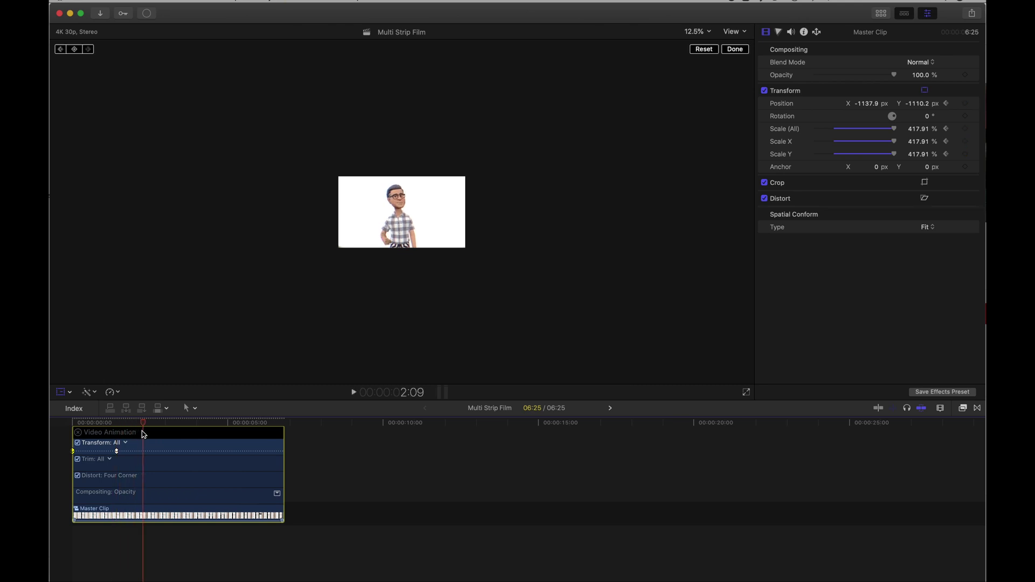
pyautogui.moveTo(142, 424); pyautogui.dragTo(150, 426)
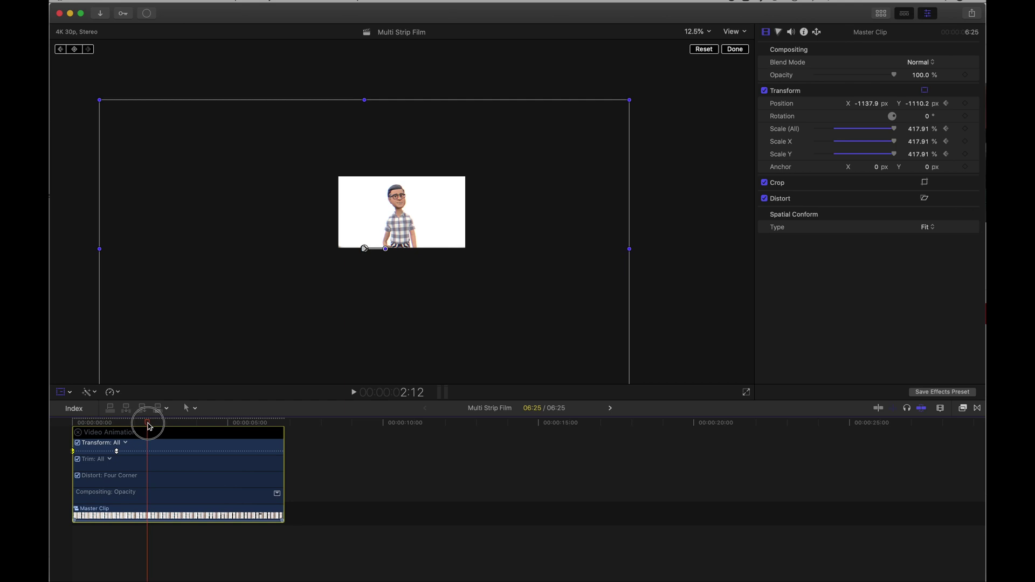
pyautogui.moveTo(631, 101); pyautogui.dragTo(499, 169)
pyautogui.moveTo(437, 201); pyautogui.dragTo(489, 200)
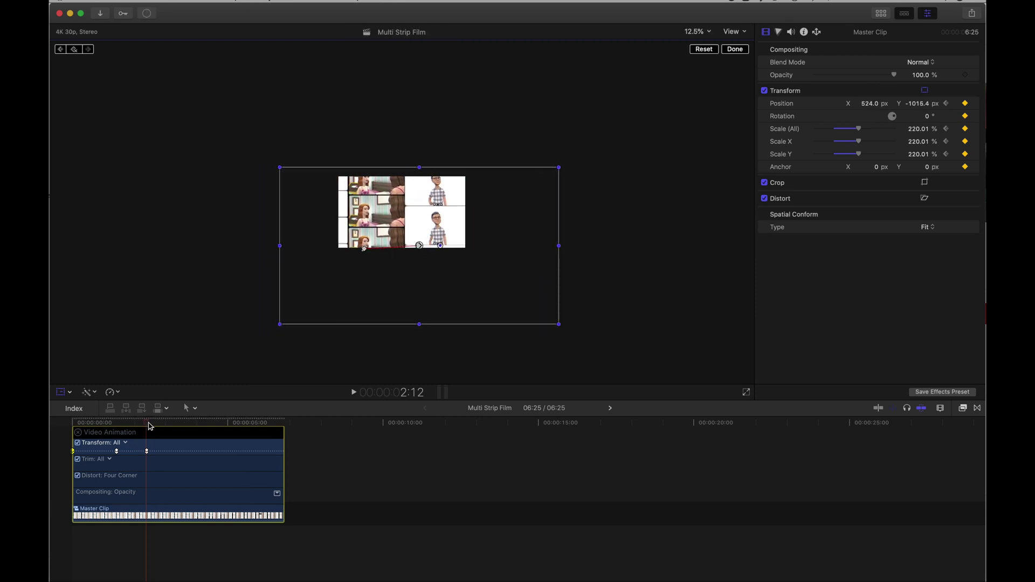
# Play back the zoom animation from the start and close the video animation lanes.
pyautogui.moveTo(151, 426); pyautogui.dragTo(116, 426)
pyautogui.press('space')
pyautogui.click(73, 423)
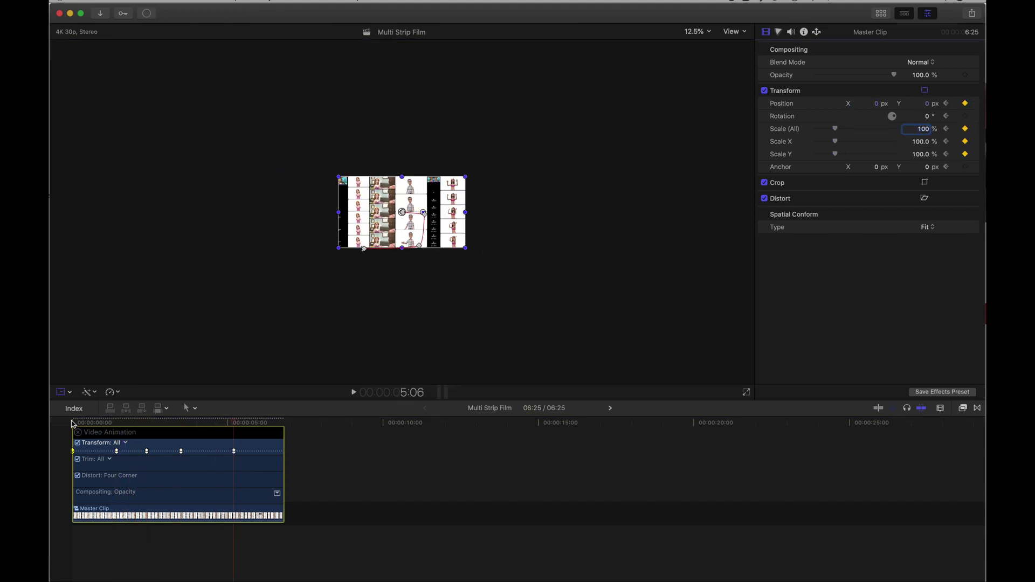
pyautogui.press('space')
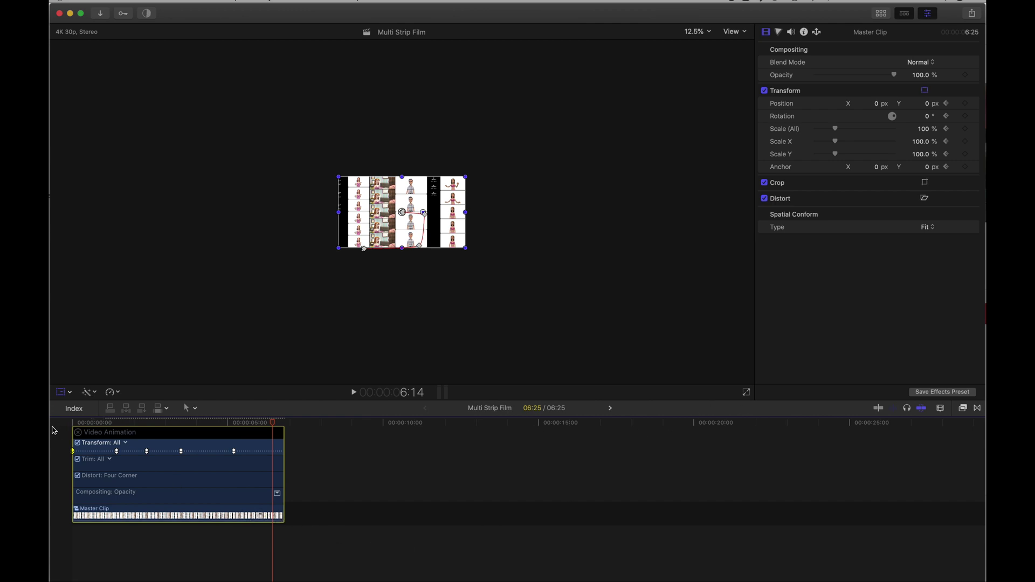
pyautogui.click(78, 432)
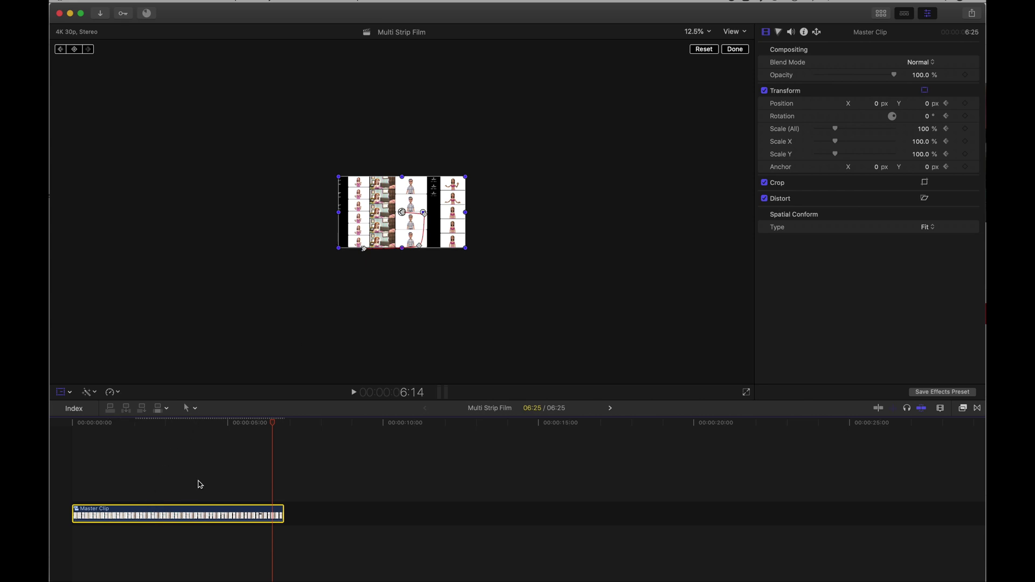
# Inside Master Clip, show In Car 10 high's Transform keyframes with the viewer at 60%.
pyautogui.doubleClick(176, 512)
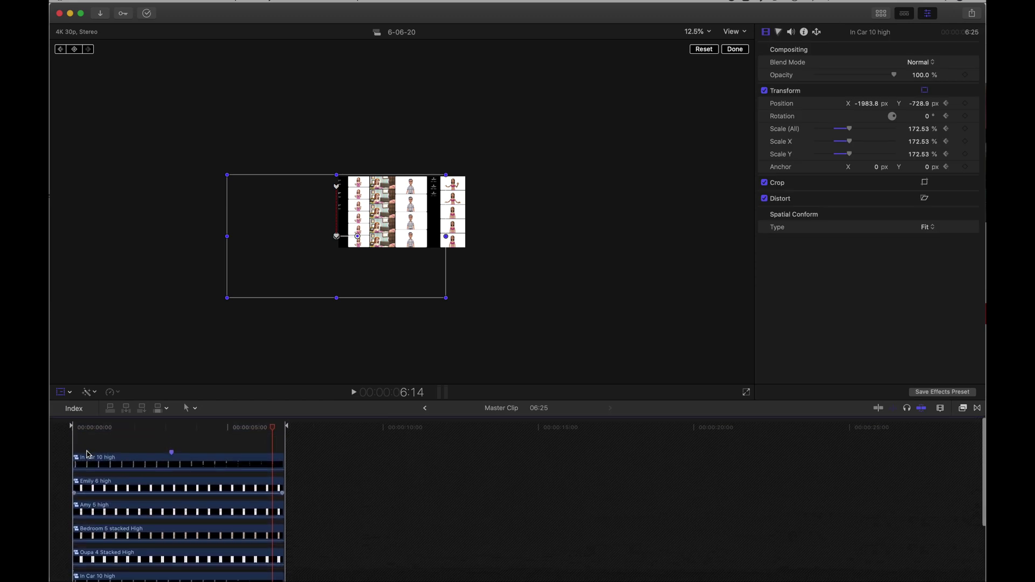
pyautogui.click(103, 454)
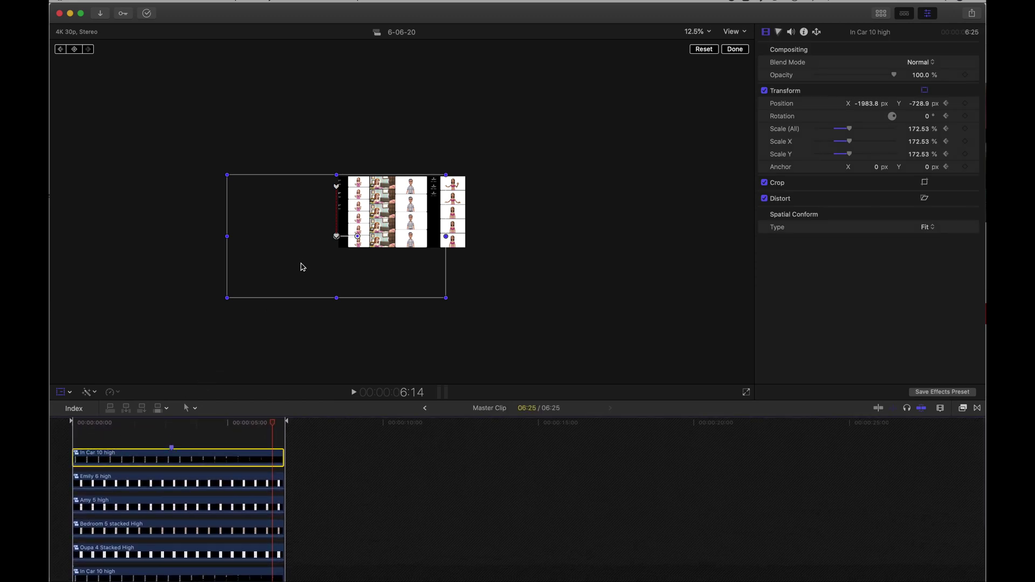
pyautogui.rightClick(149, 459)
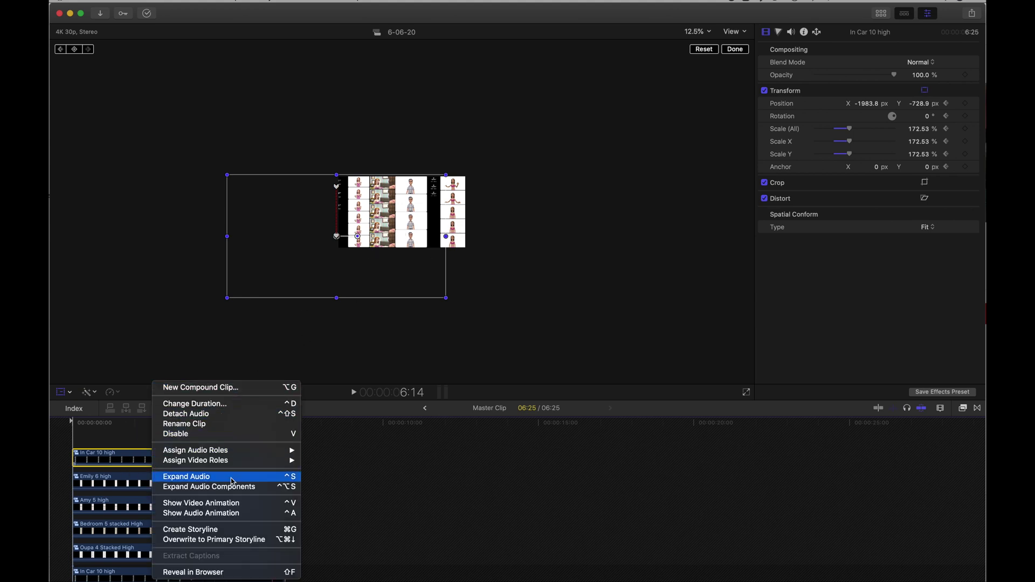
pyautogui.click(231, 504)
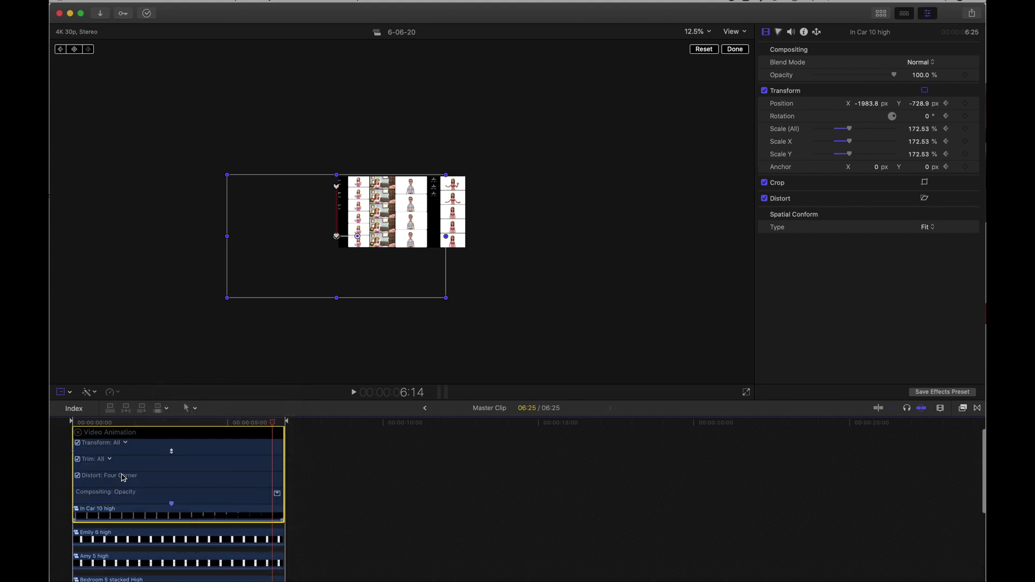
pyautogui.click(171, 451)
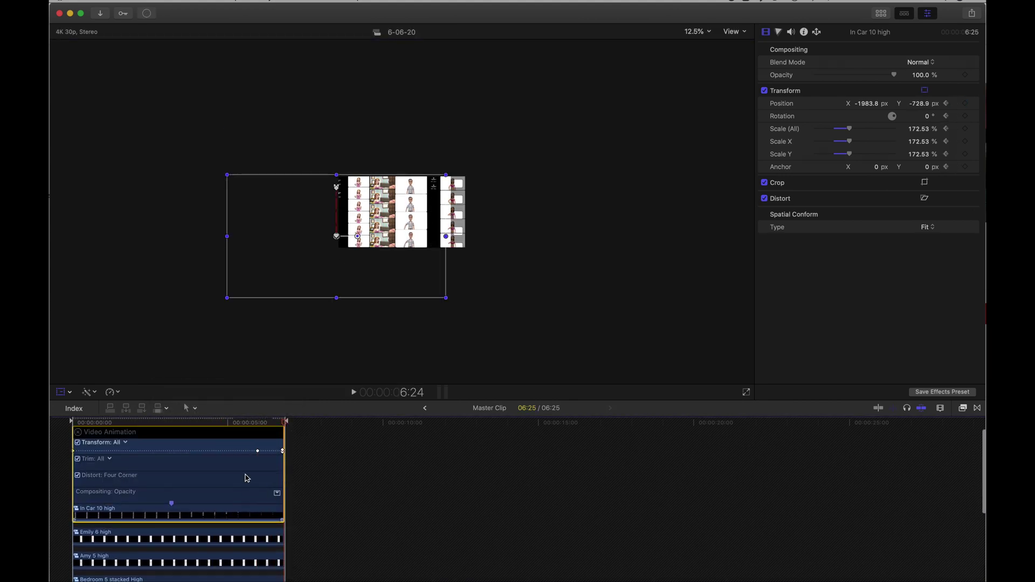
pyautogui.click(697, 32)
pyautogui.click(704, 83)
pyautogui.moveTo(138, 419); pyautogui.dragTo(170, 435)
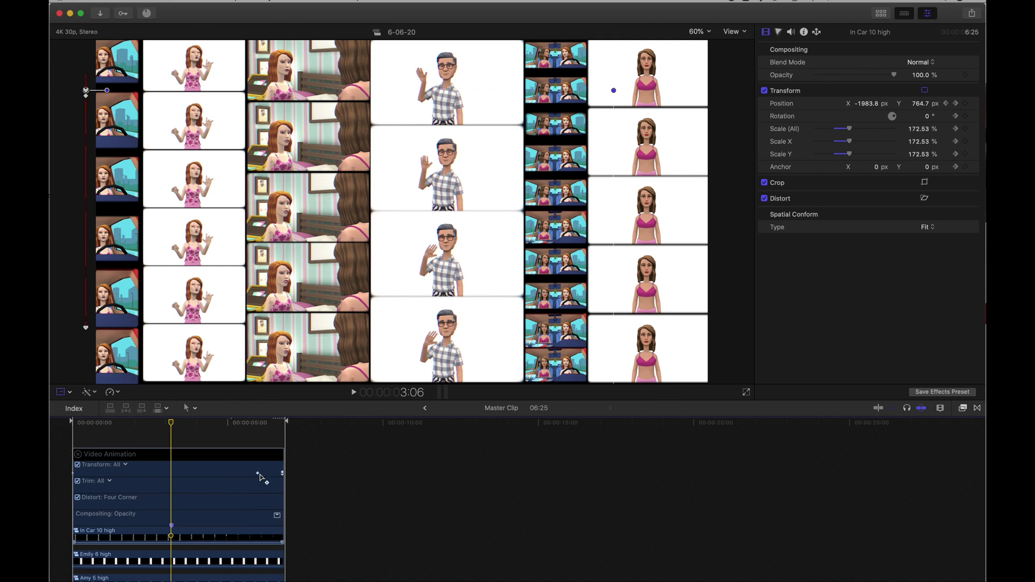
# Retime the strip's two Position keyframes, preview the slide, and close the animation lanes.
pyautogui.moveTo(259, 473); pyautogui.dragTo(137, 473)
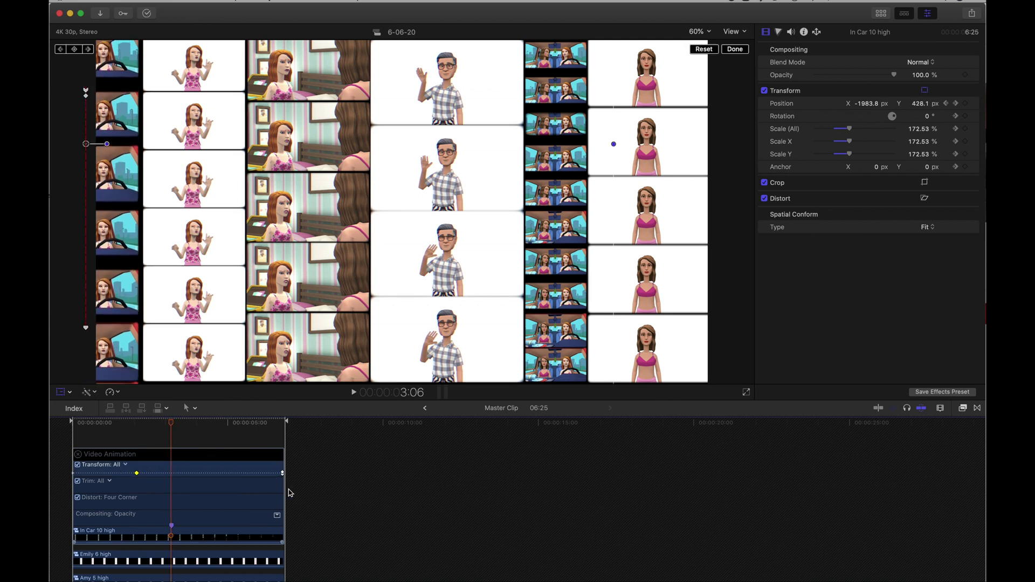
pyautogui.moveTo(284, 475); pyautogui.dragTo(170, 472)
pyautogui.click(106, 422)
pyautogui.press('space')
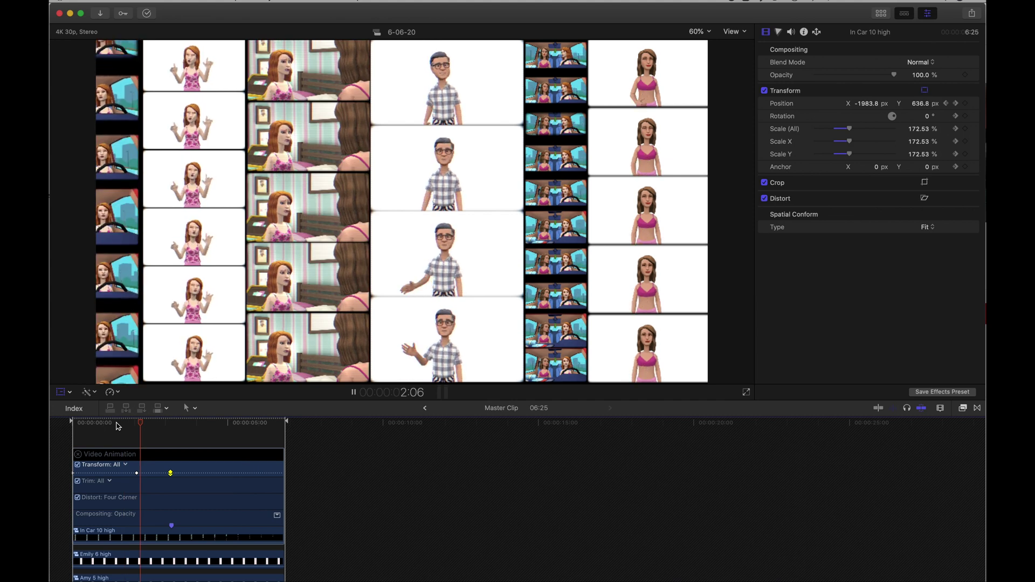
pyautogui.press('space')
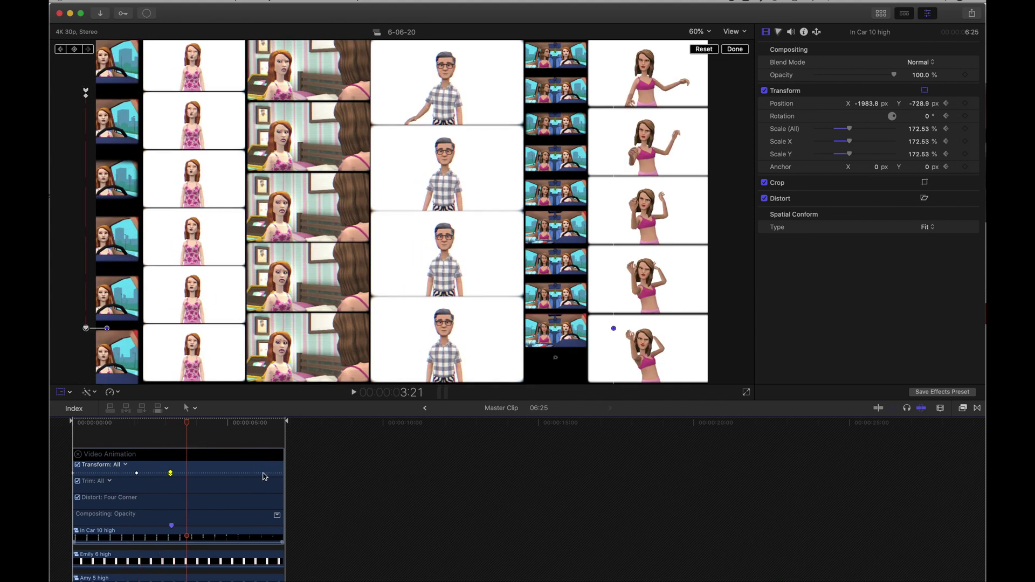
pyautogui.click(77, 454)
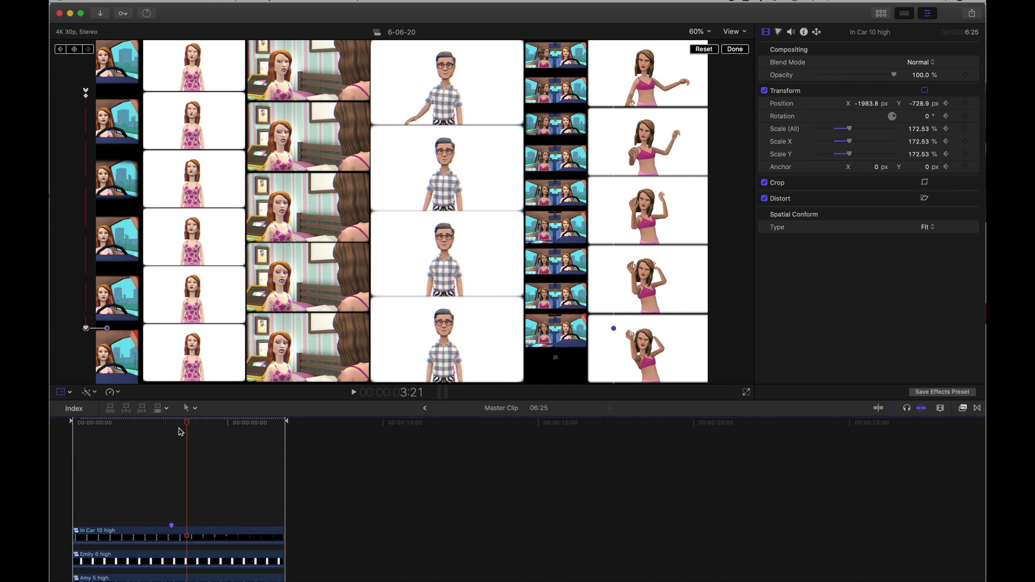
# Trim the In Car 10 high clip's start edge to the playhead at about 3:11.
pyautogui.moveTo(185, 422); pyautogui.dragTo(171, 422)
pyautogui.moveTo(283, 533); pyautogui.dragTo(249, 536)
pyautogui.click(204, 423)
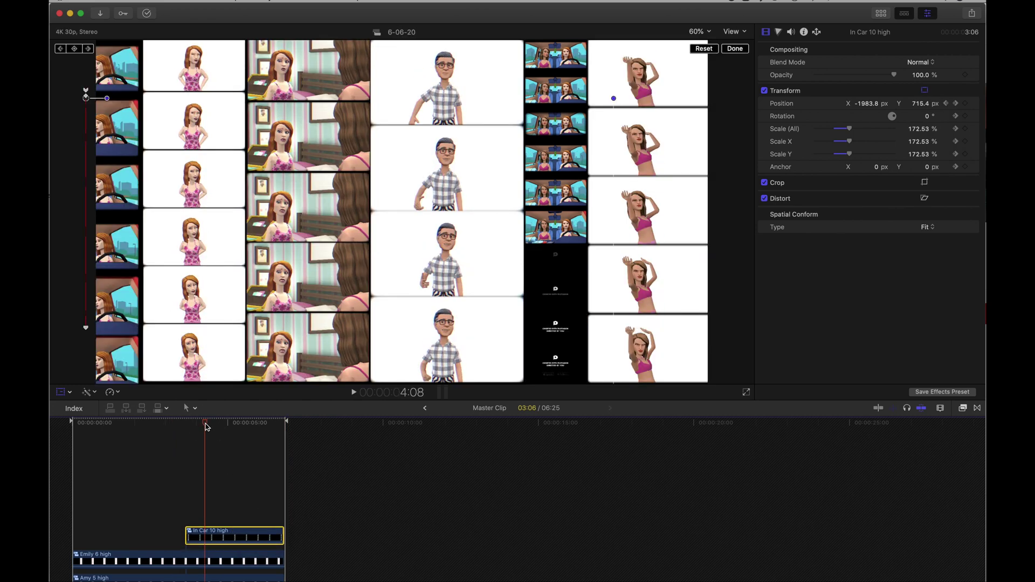
# Play back the trimmed strip to check it, then return to the Multi Strip Film project.
pyautogui.press('space')
pyautogui.hotkey('shift', 't')
pyautogui.press('space')
pyautogui.click(425, 408)
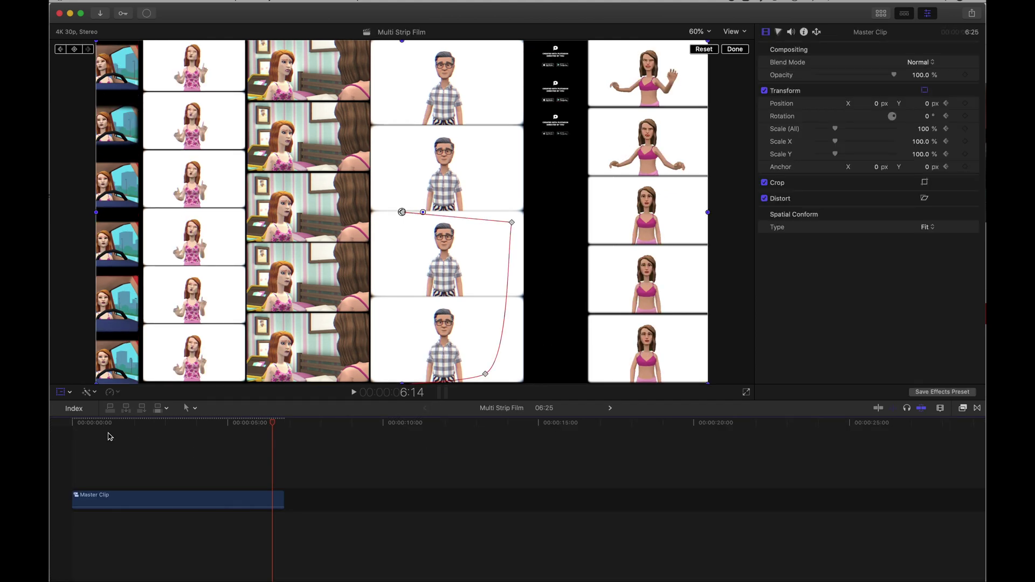
pyautogui.click(73, 423)
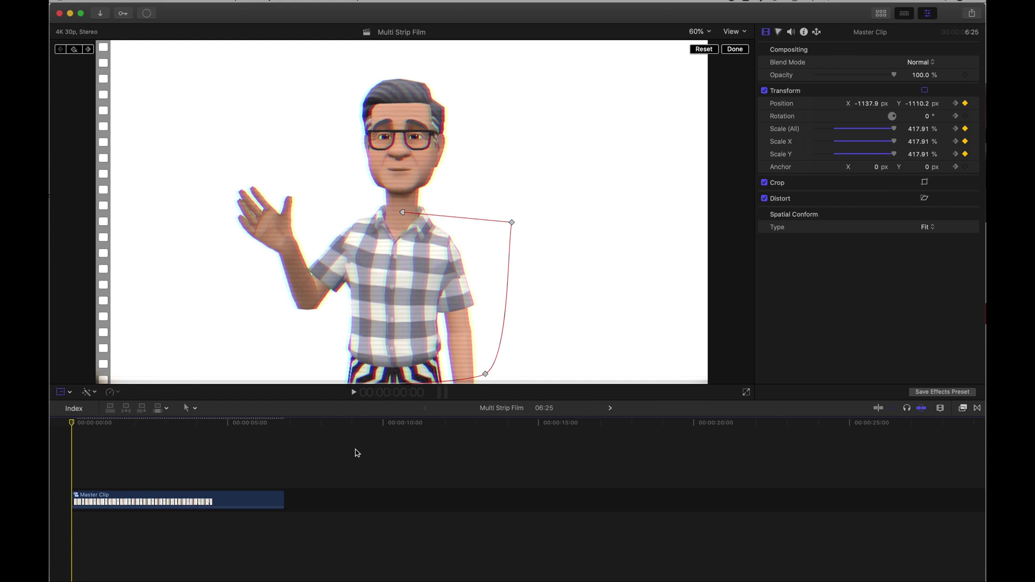
pyautogui.press('space')
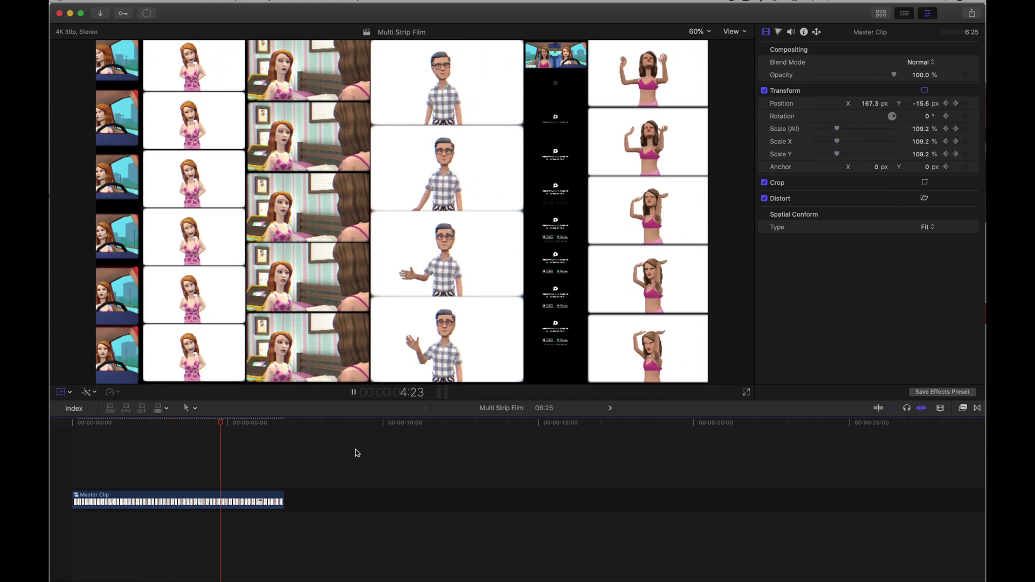
pyautogui.press('space')
pyautogui.click(168, 494)
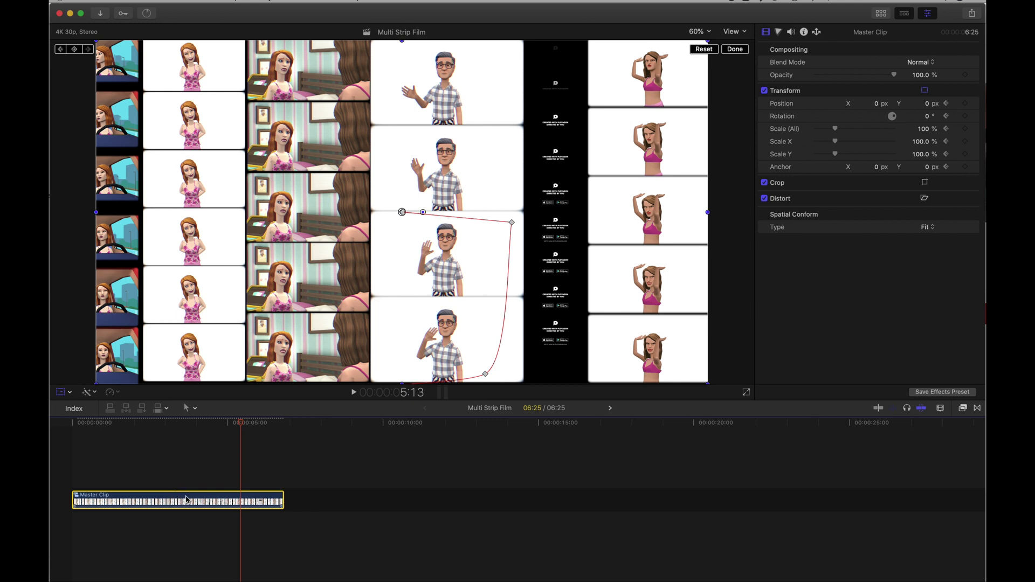
# Show the Master Clip's video animation and move its last zoom keyframe later, to 5:10.
pyautogui.rightClick(186, 500)
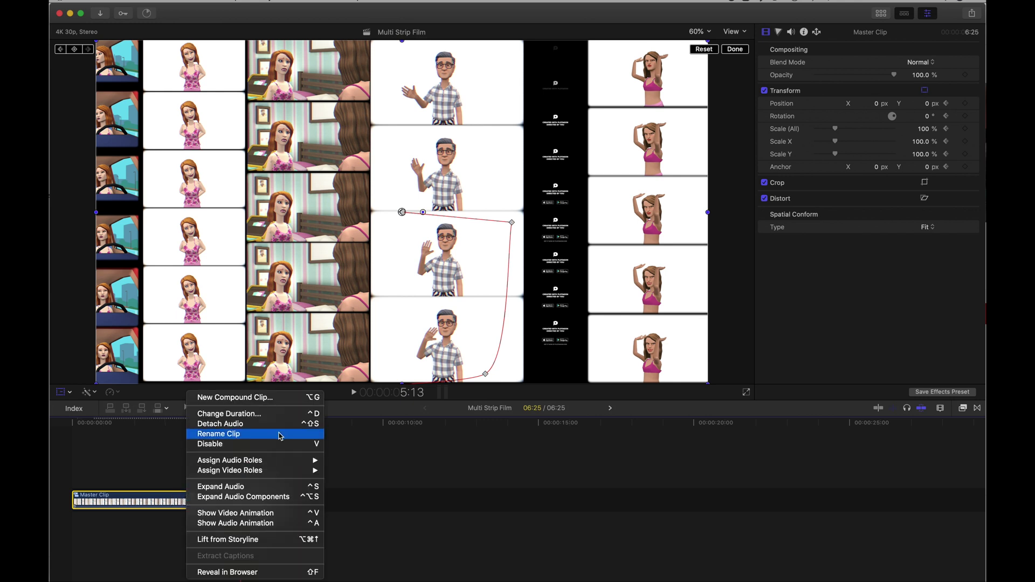
pyautogui.click(265, 515)
pyautogui.moveTo(240, 424); pyautogui.dragTo(190, 451)
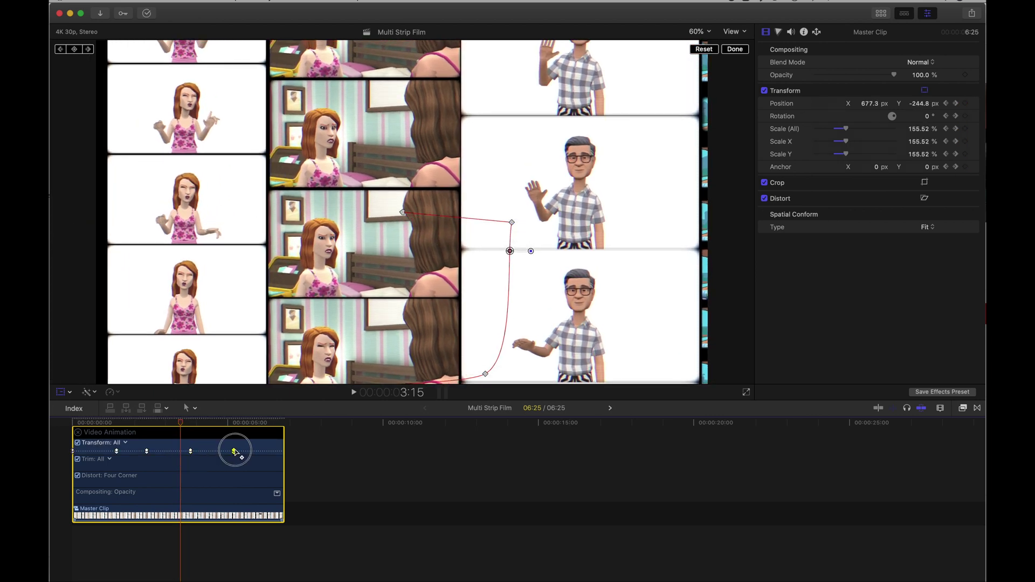
pyautogui.moveTo(235, 450); pyautogui.dragTo(243, 451)
# Play the retimed zoom animation from the start of the timeline.
pyautogui.click(77, 423)
pyautogui.press('space')
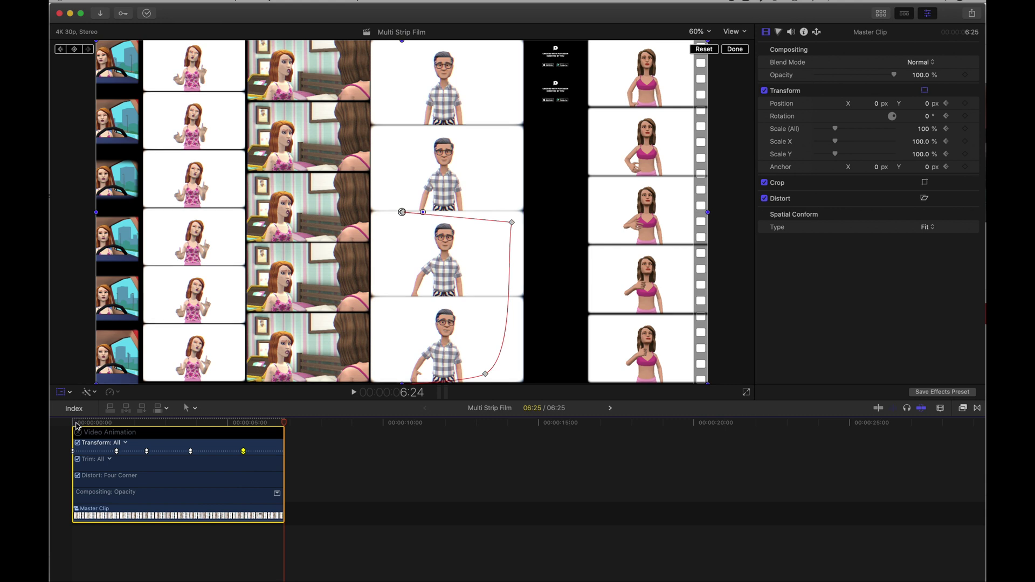
pyautogui.click(73, 424)
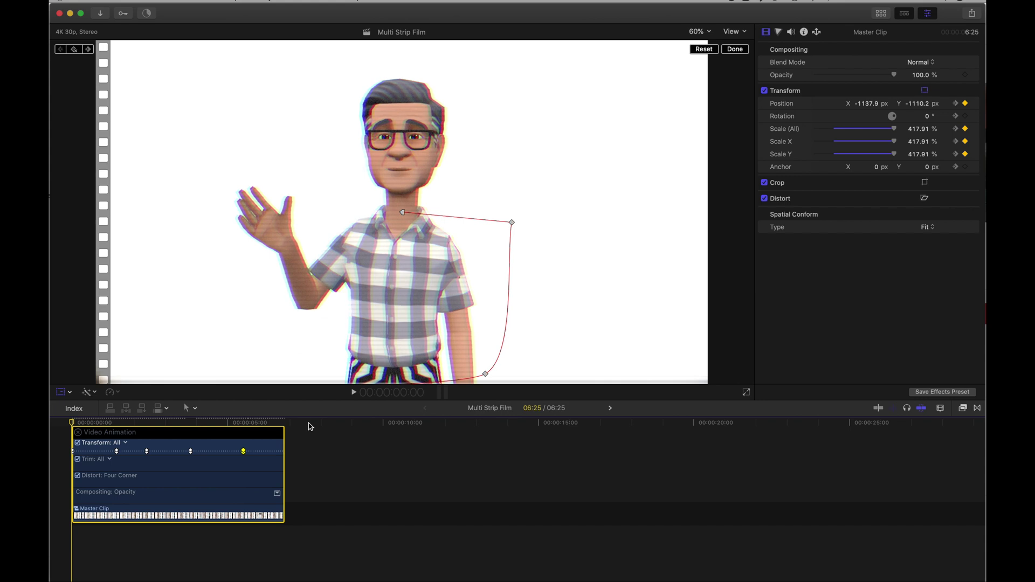
# Close the Master Clip's animation lanes, then check and dismiss the Background Tasks window.
pyautogui.click(78, 433)
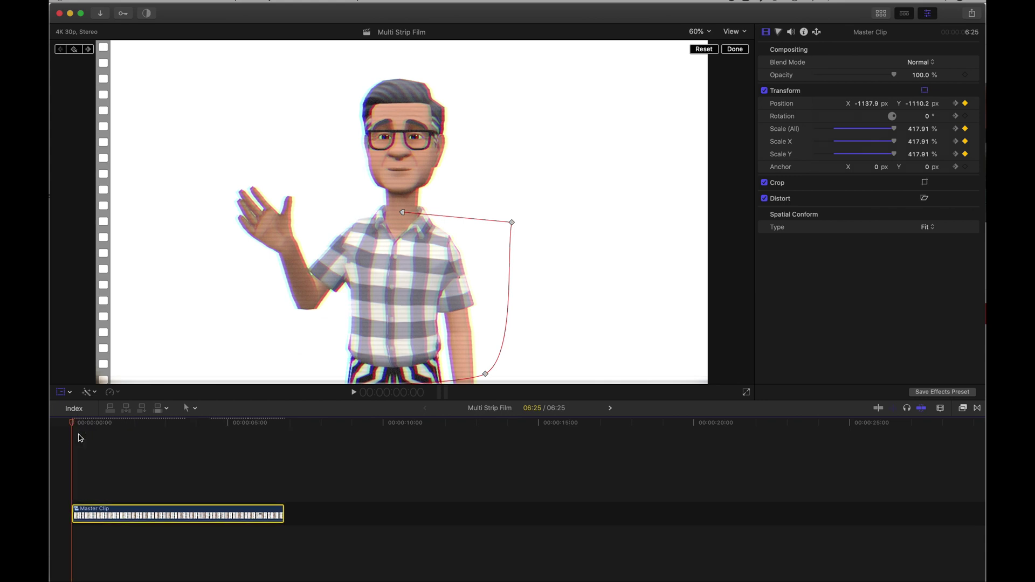
pyautogui.press('super+9')
pyautogui.moveTo(743, 365); pyautogui.dragTo(621, 226)
pyautogui.click(532, 233)
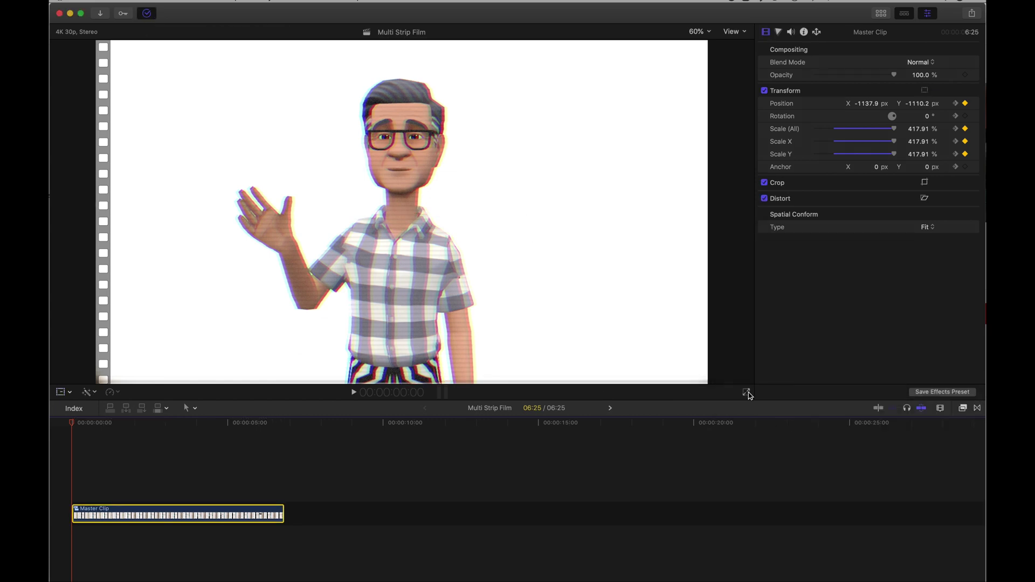